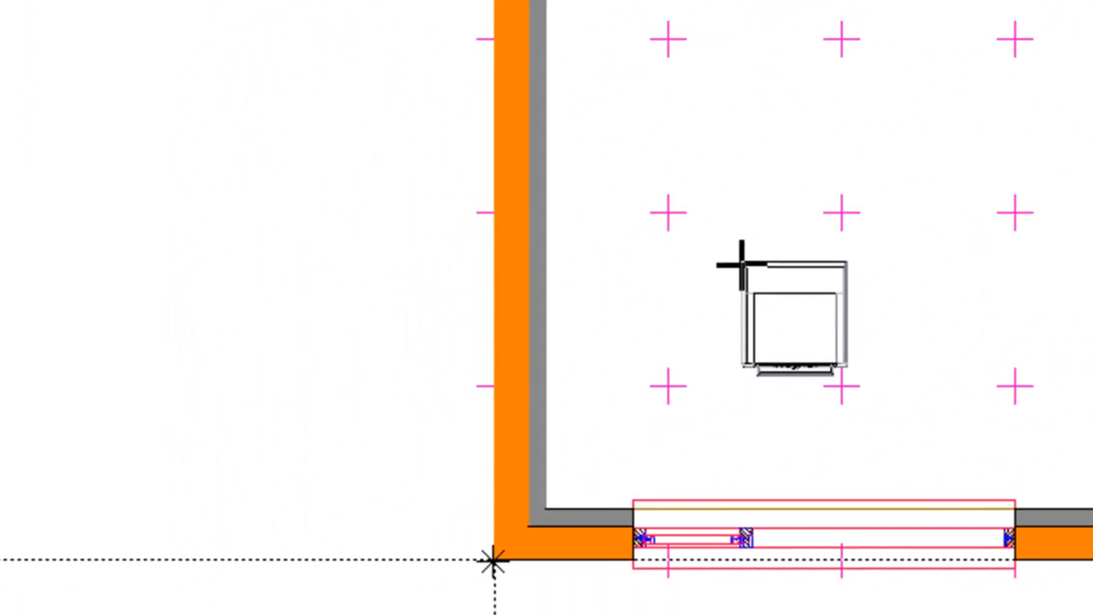
Step: Rotate the tall appliance cabinet to face the room and place one in the inner corner where the left and lower walls meet
right_click(743, 263)
click(621, 440)
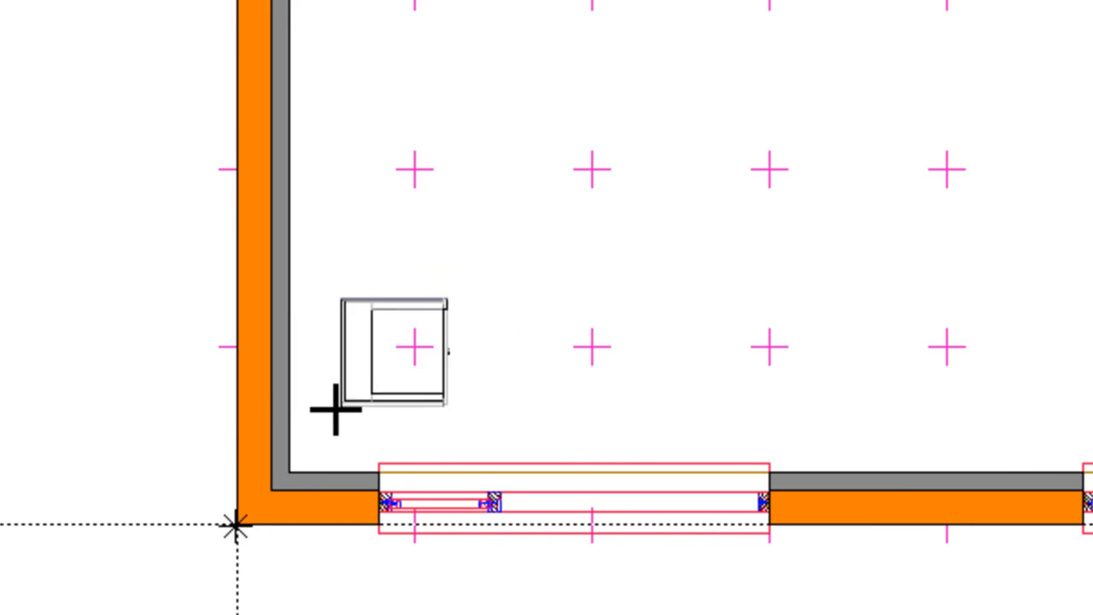
click(295, 463)
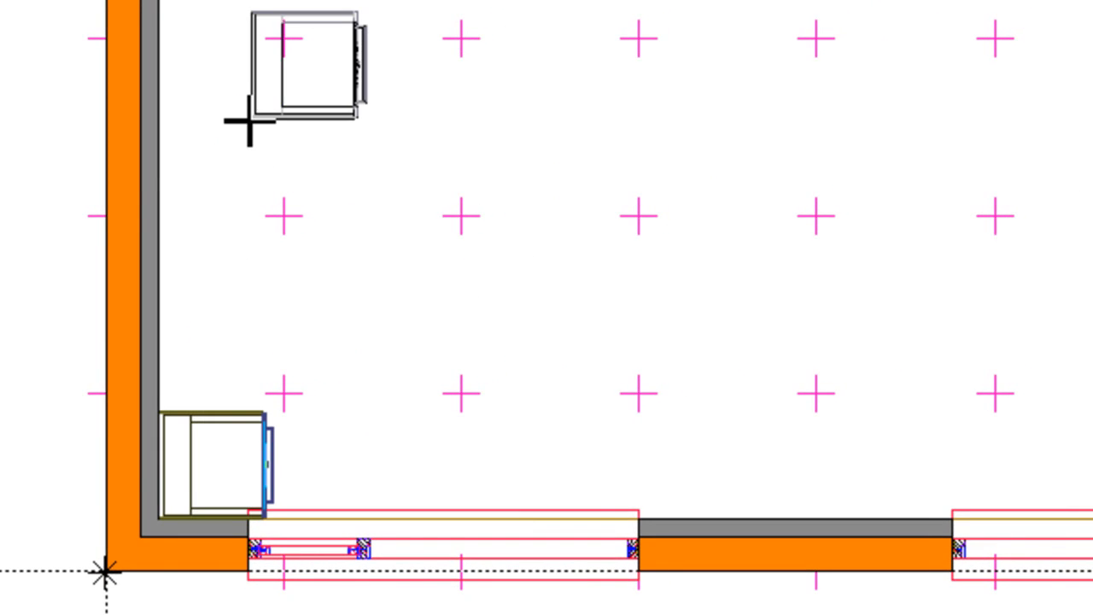
key(Escape)
Step: Move the window nearest the corner dynamically along the lower wall so it starts at the front edge of the tall cabinet
right_click(295, 563)
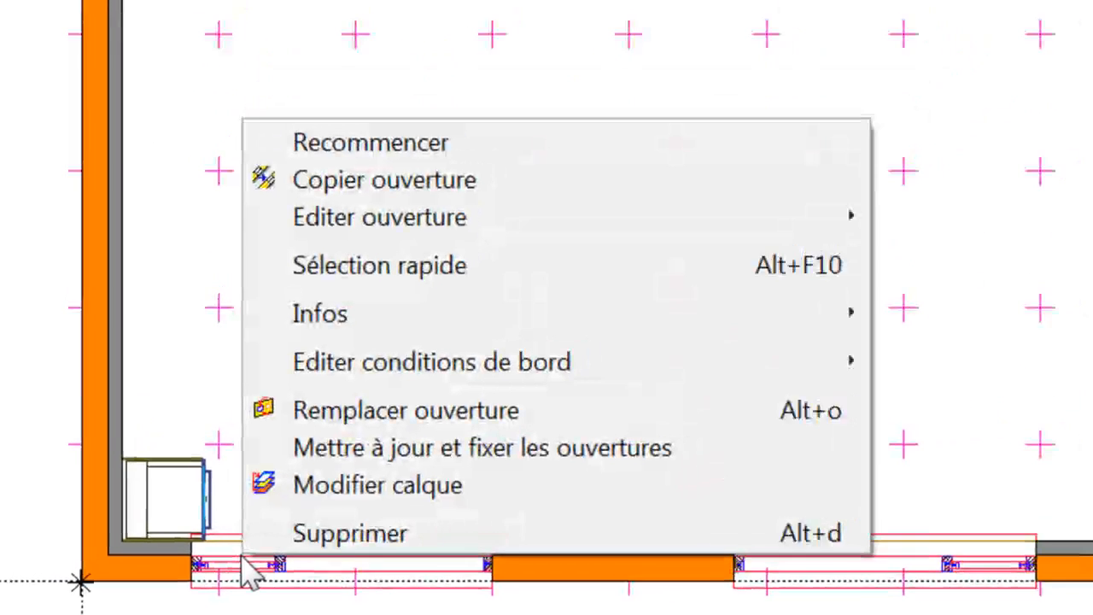
mouse_move(567, 178)
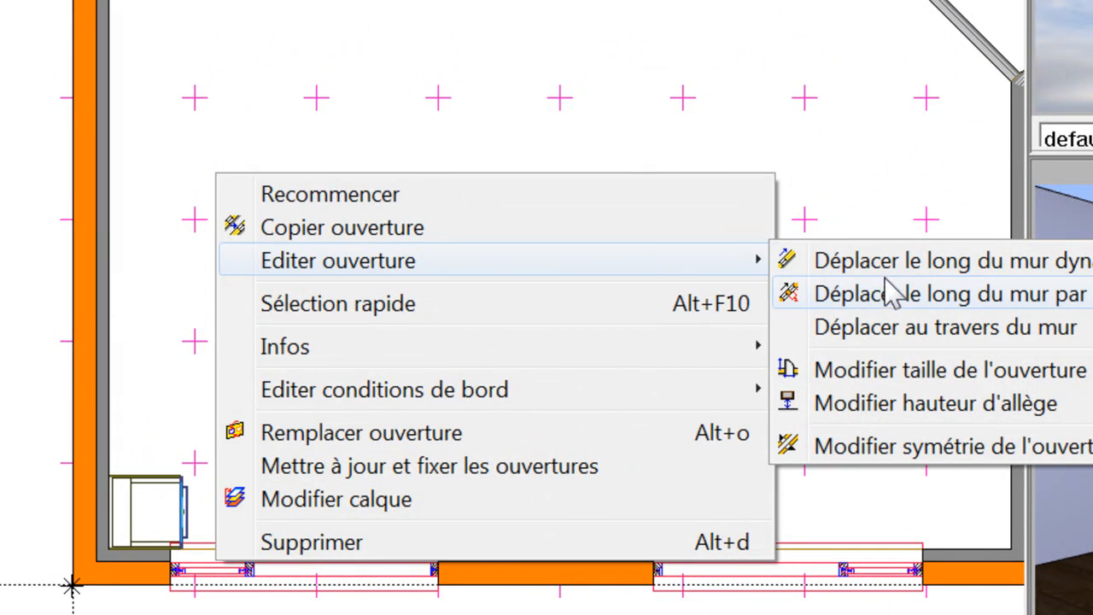
click(800, 264)
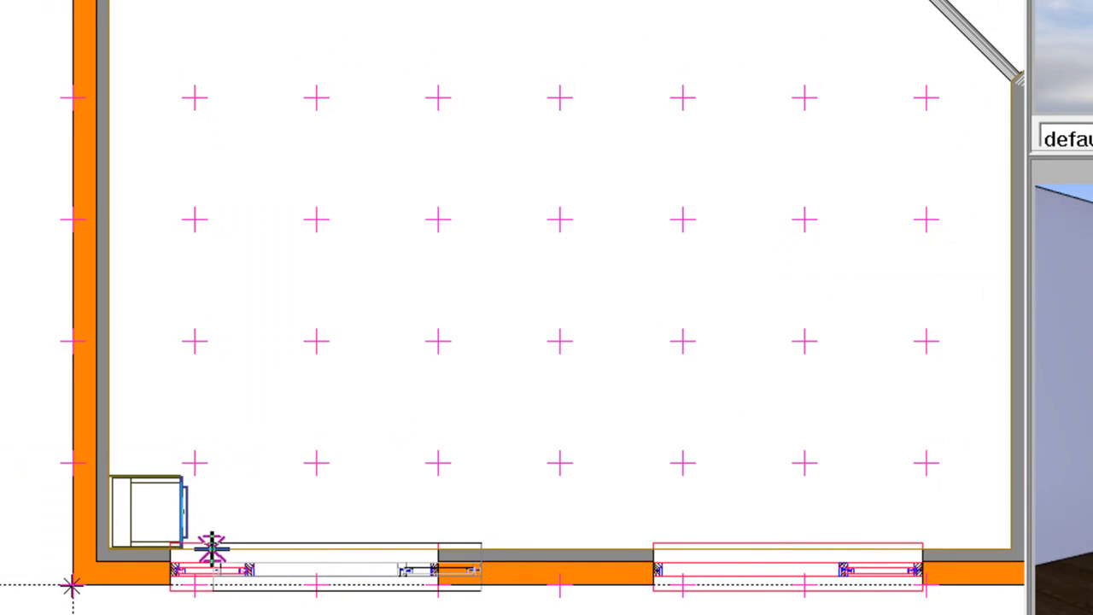
click(181, 540)
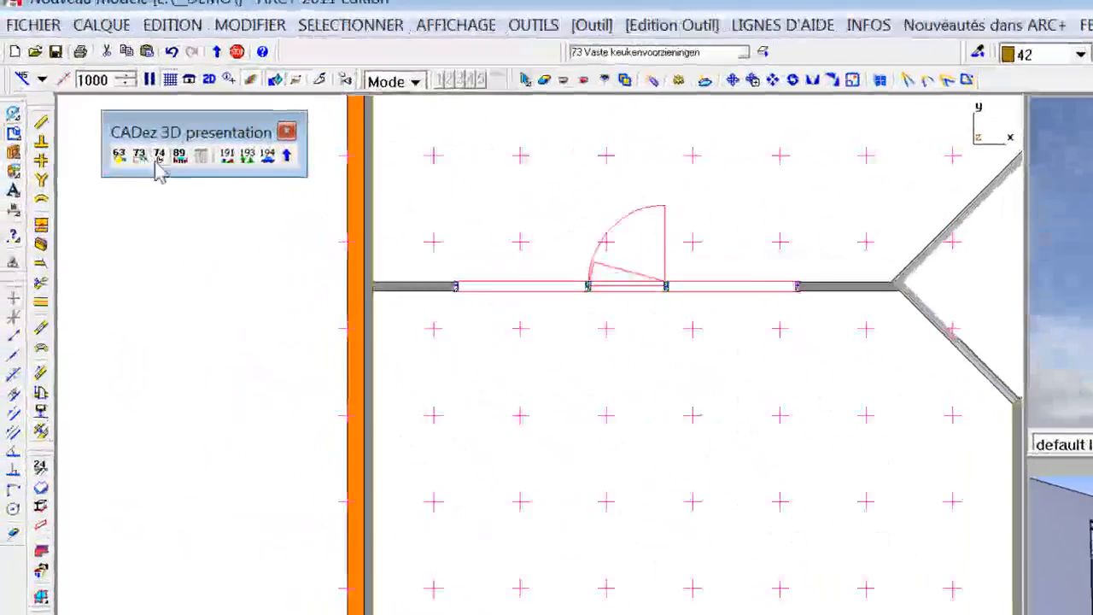
Step: Place two keuk120-aanr3 kitchen modules end to end along the left wall from the tall cabinet, hiding the grid for the second
click(158, 164)
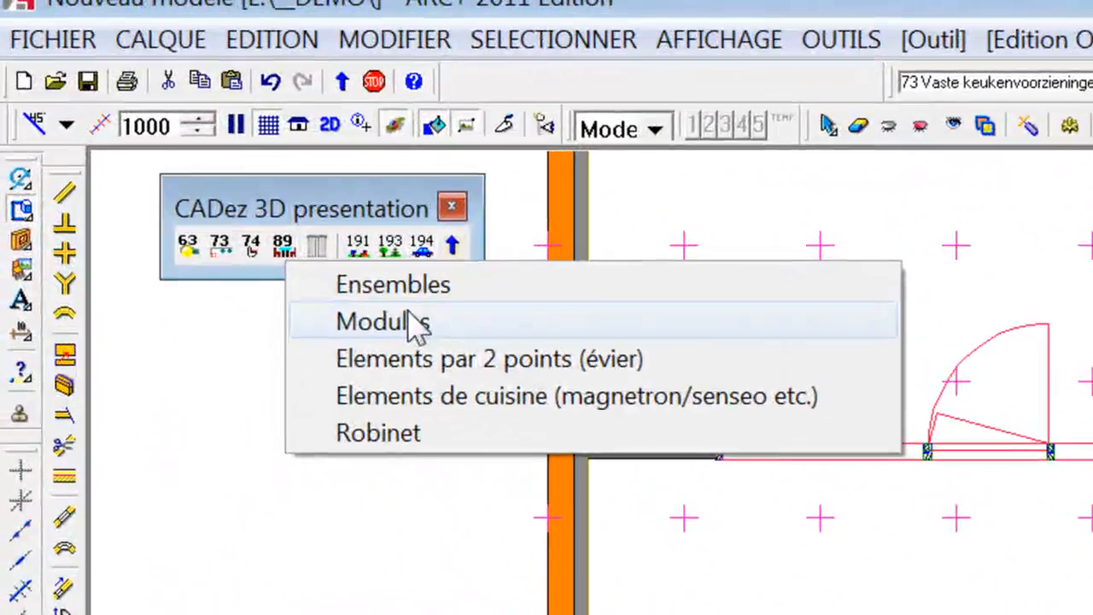
click(272, 207)
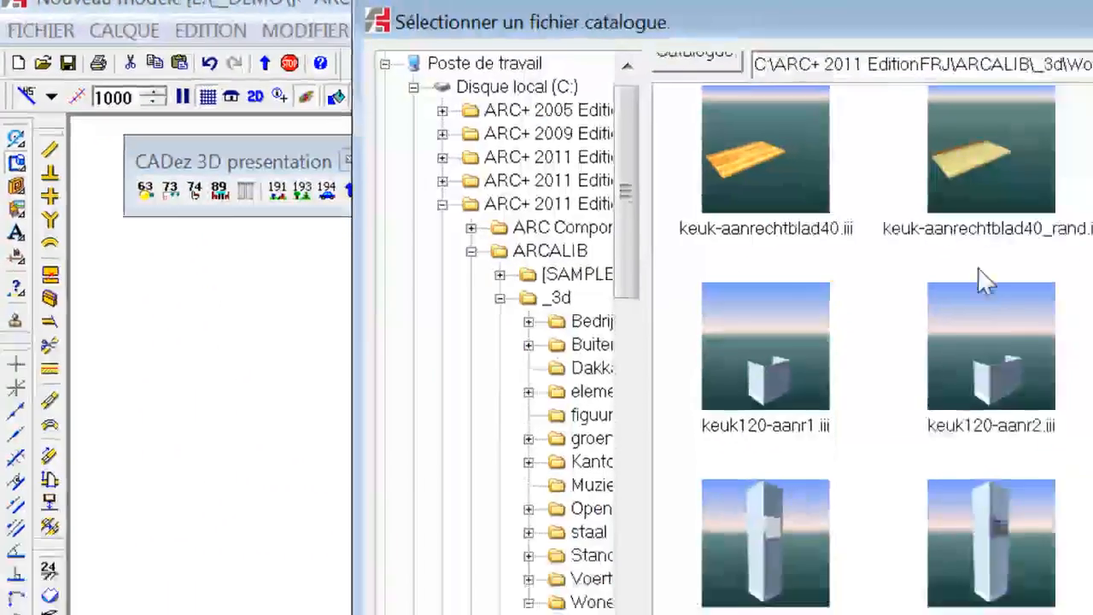
click(776, 260)
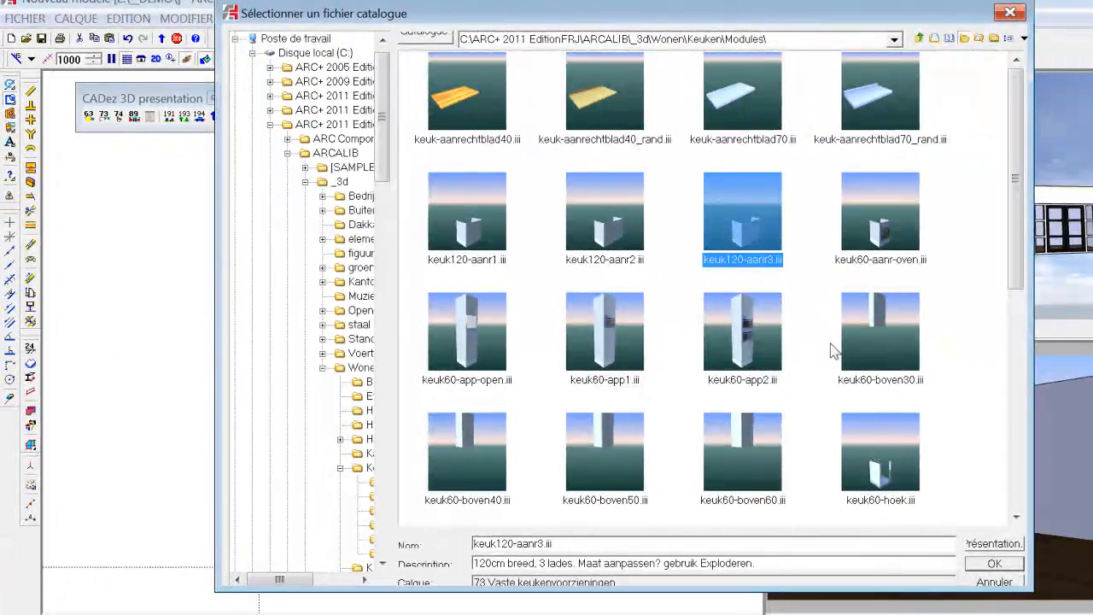
click(995, 565)
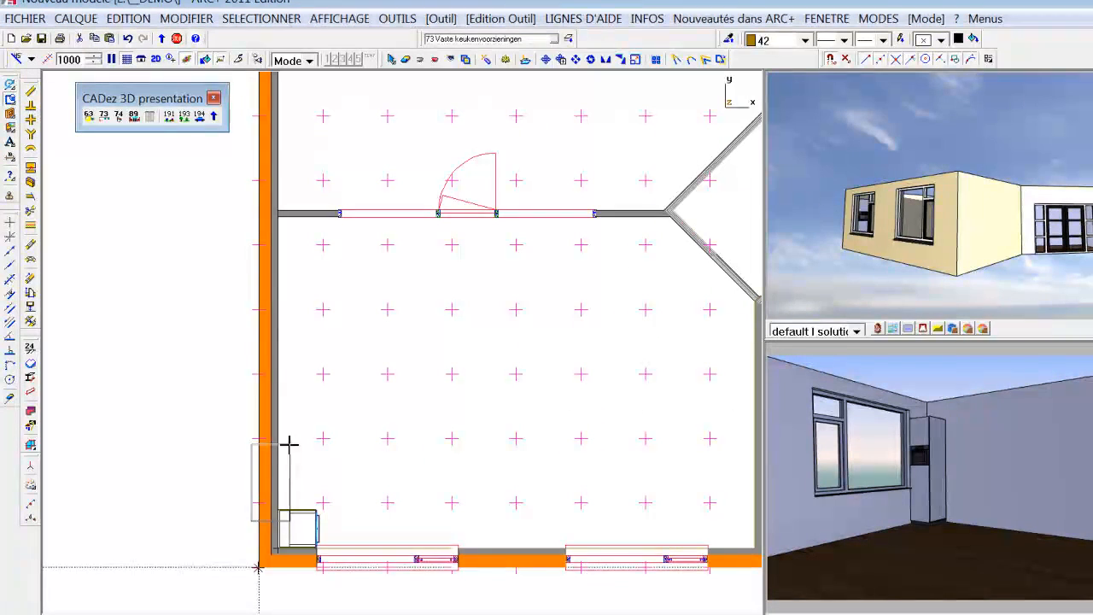
click(280, 507)
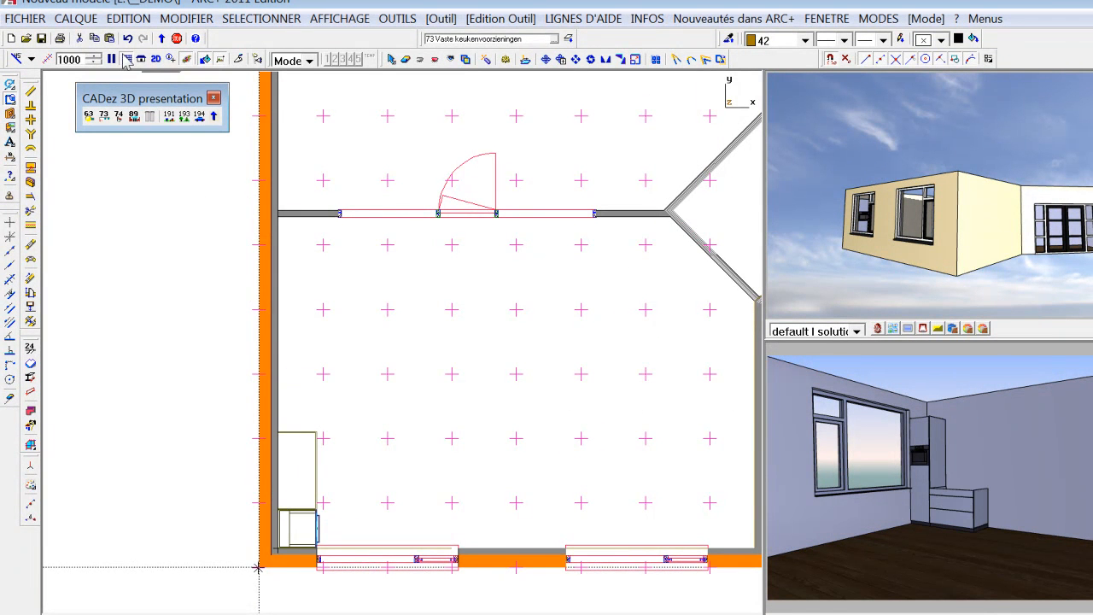
click(126, 59)
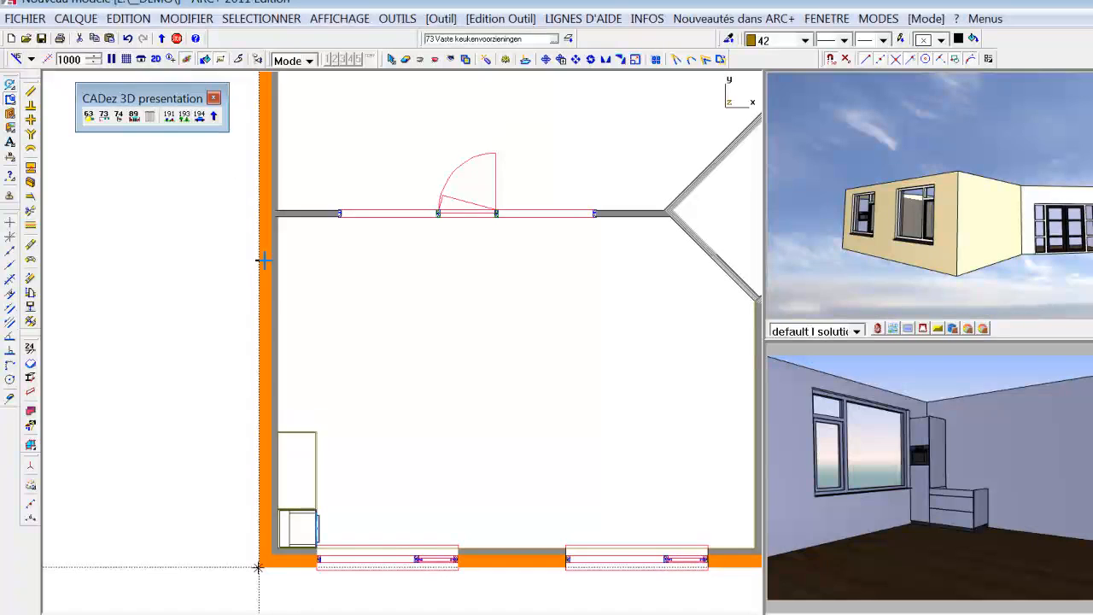
click(282, 430)
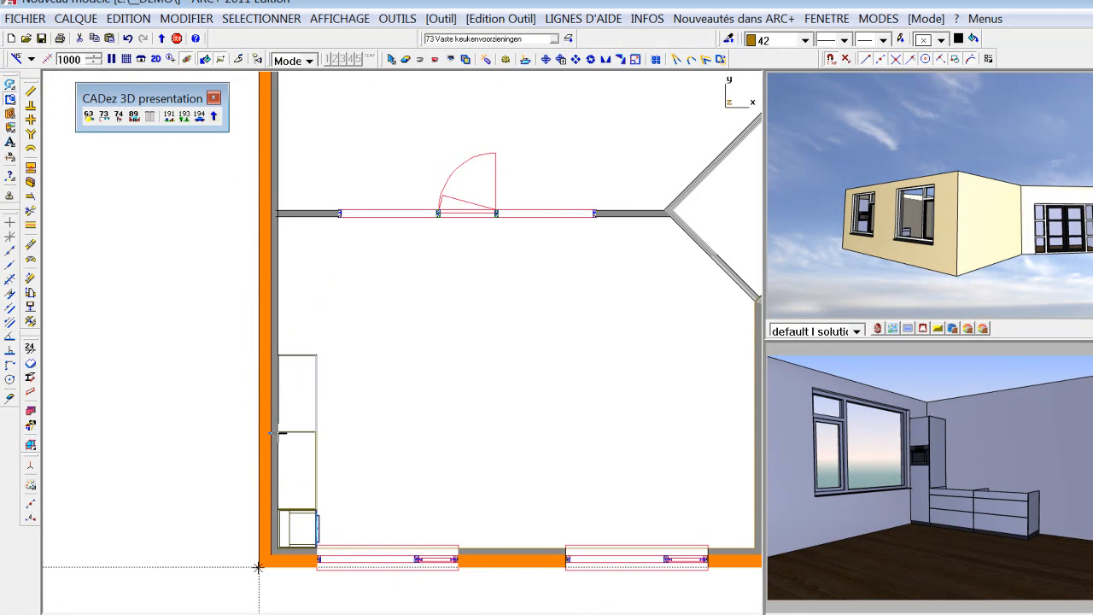
Step: Insert a keuk60-app1 tall appliance module against the left wall at the free end of the two base units
click(105, 120)
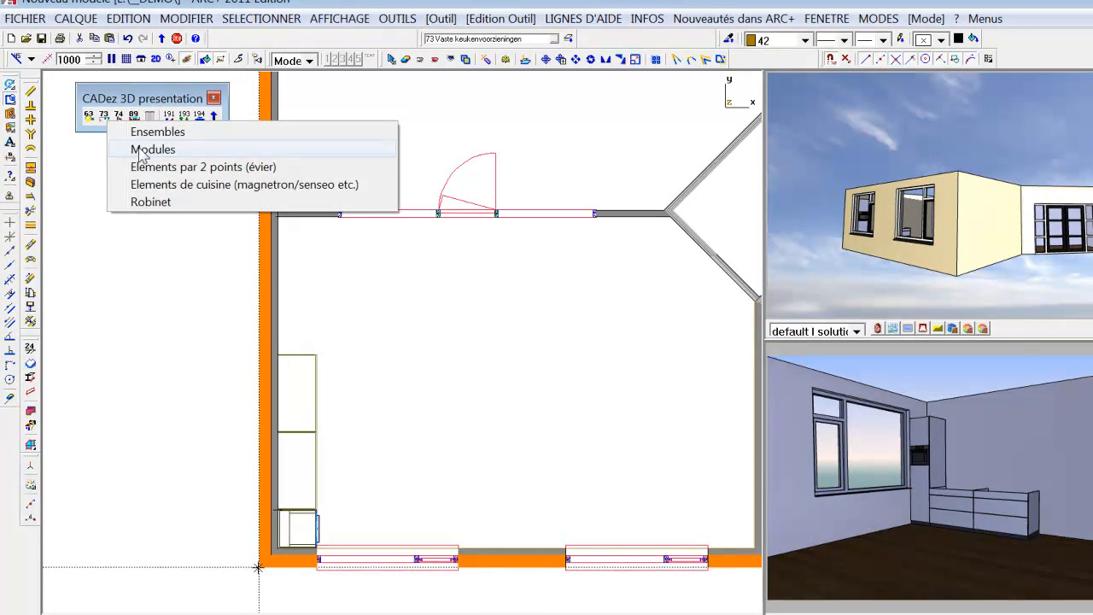
click(143, 150)
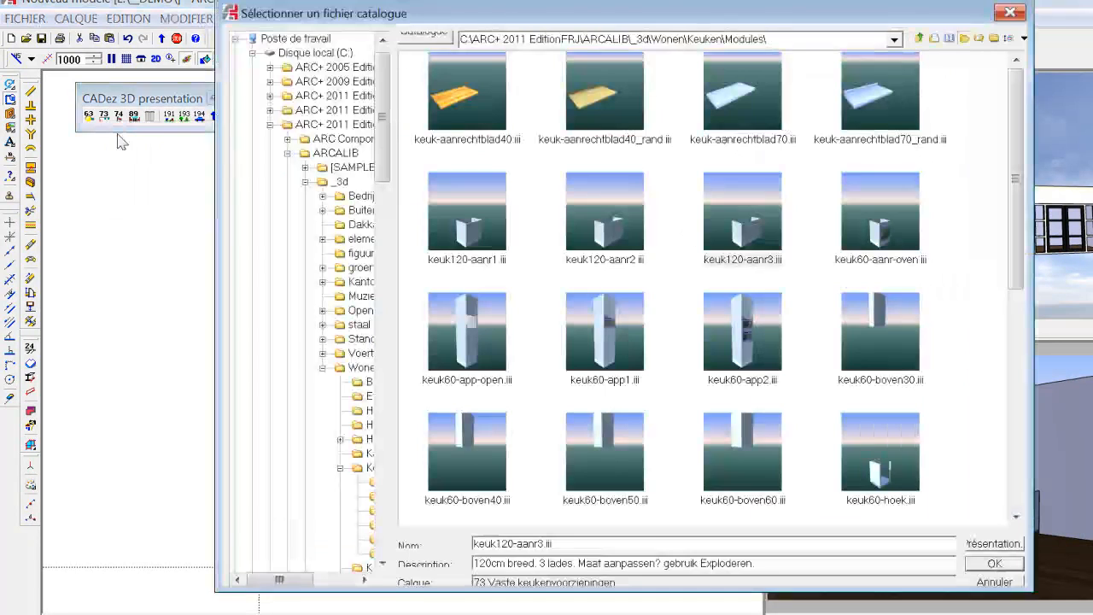
click(621, 341)
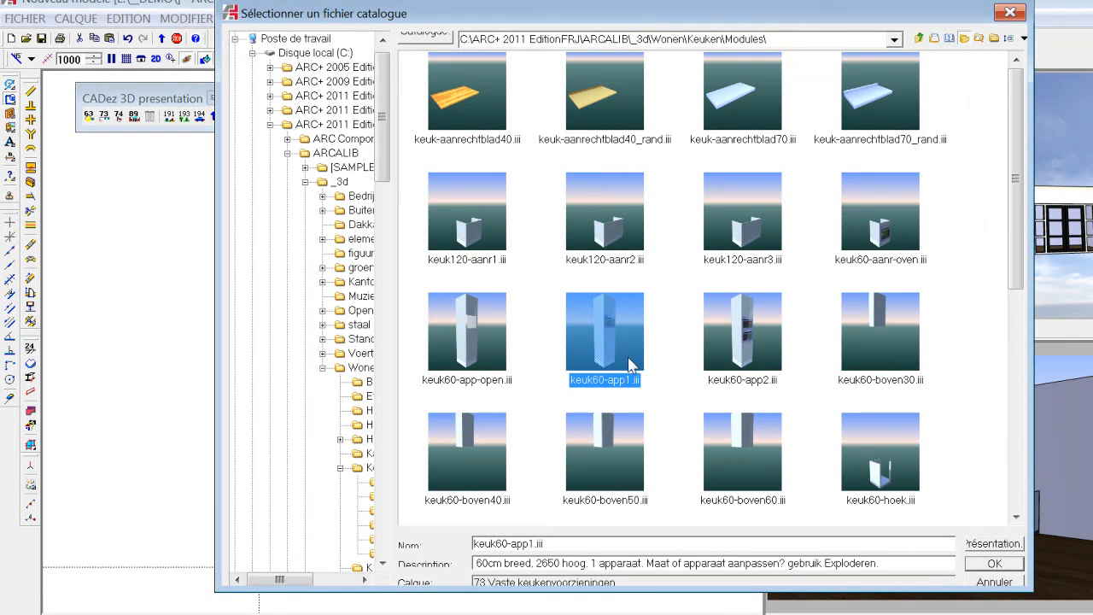
click(989, 571)
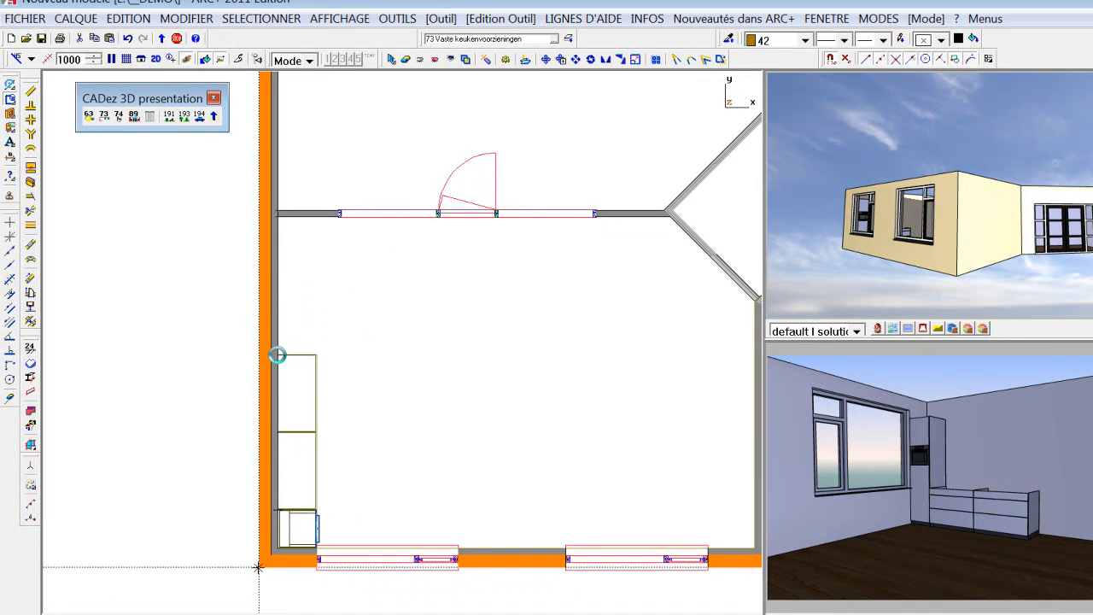
click(278, 356)
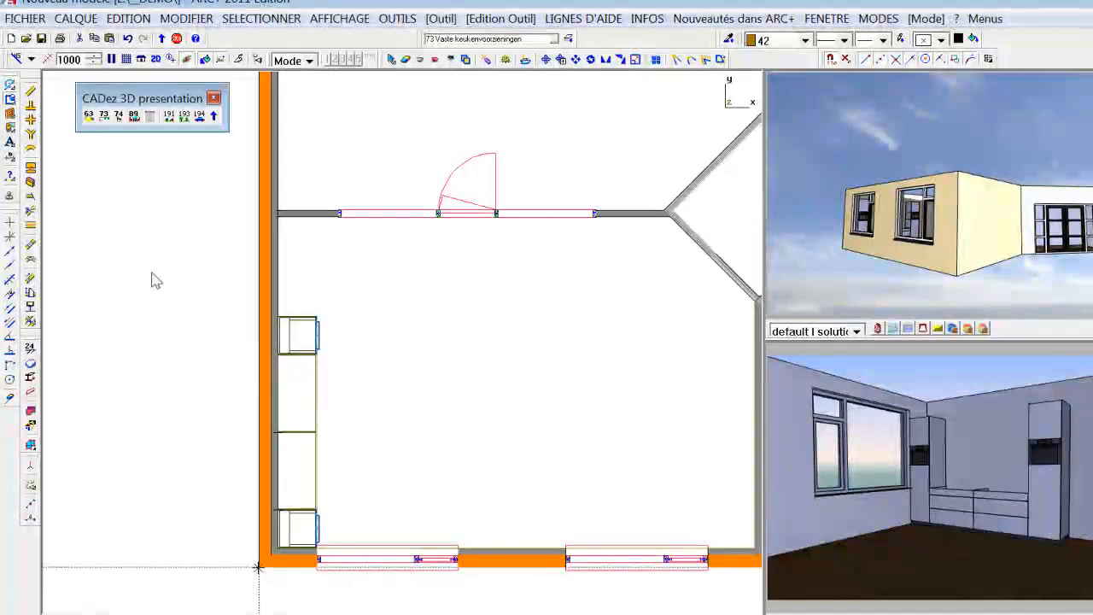
Step: Insert the keuk-aanrechtblad70_rand worktop as a two-point element over the base units, spanning between the two tall cabinets
click(133, 119)
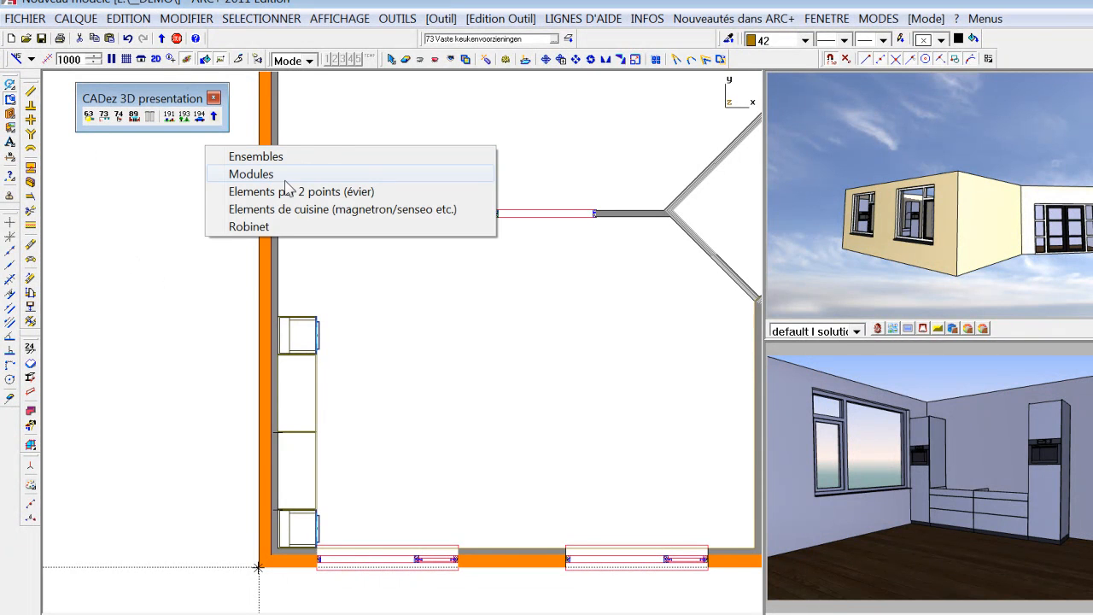
click(294, 193)
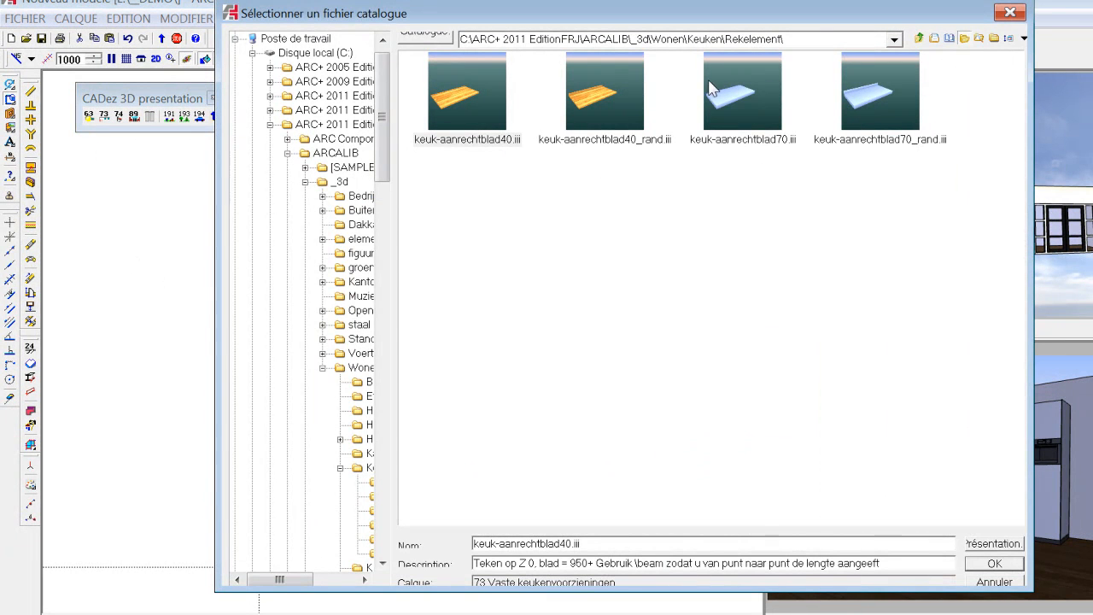
click(842, 95)
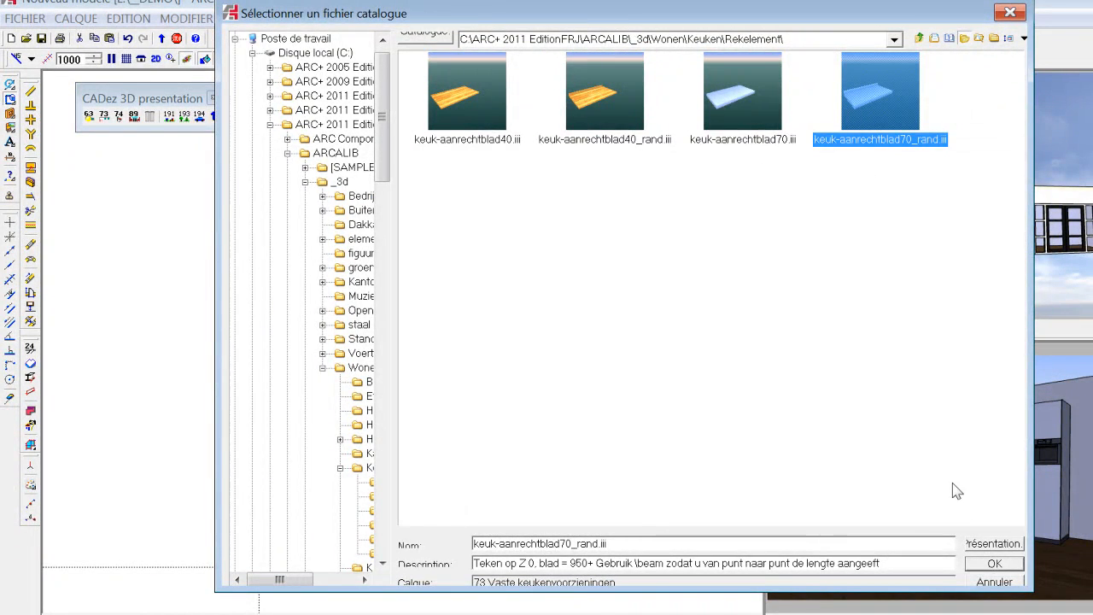
click(991, 564)
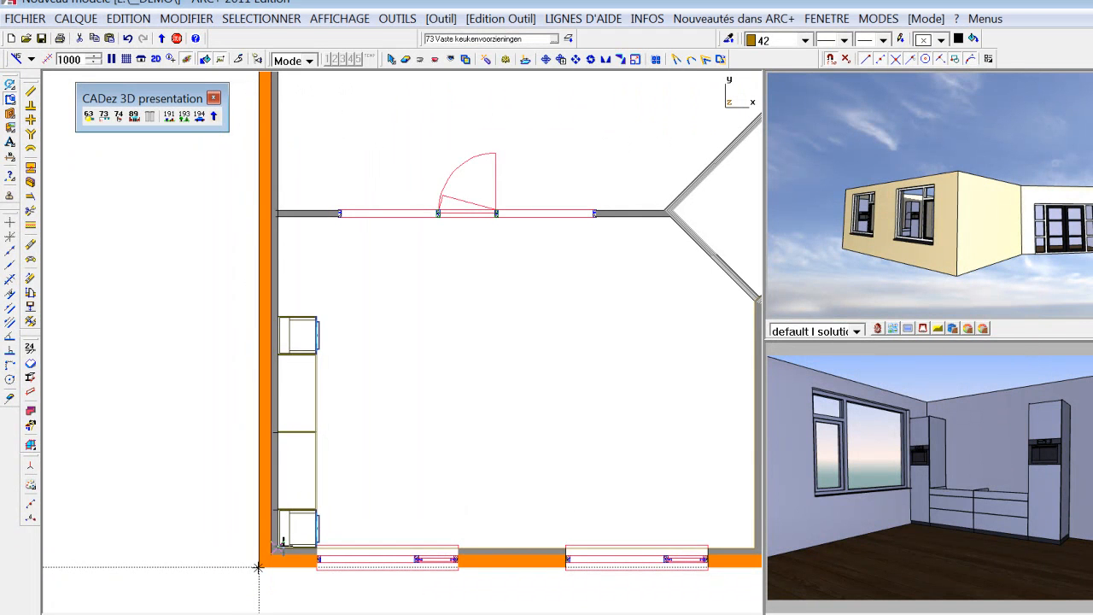
scroll(275, 506, up, 3)
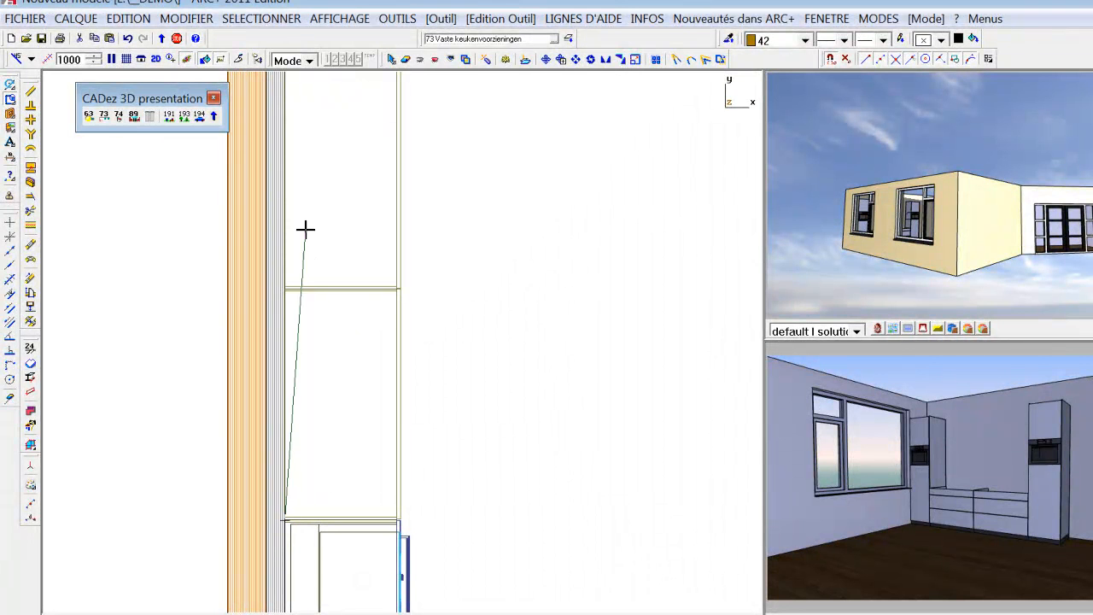
middle_drag(295, 194, 323, 332)
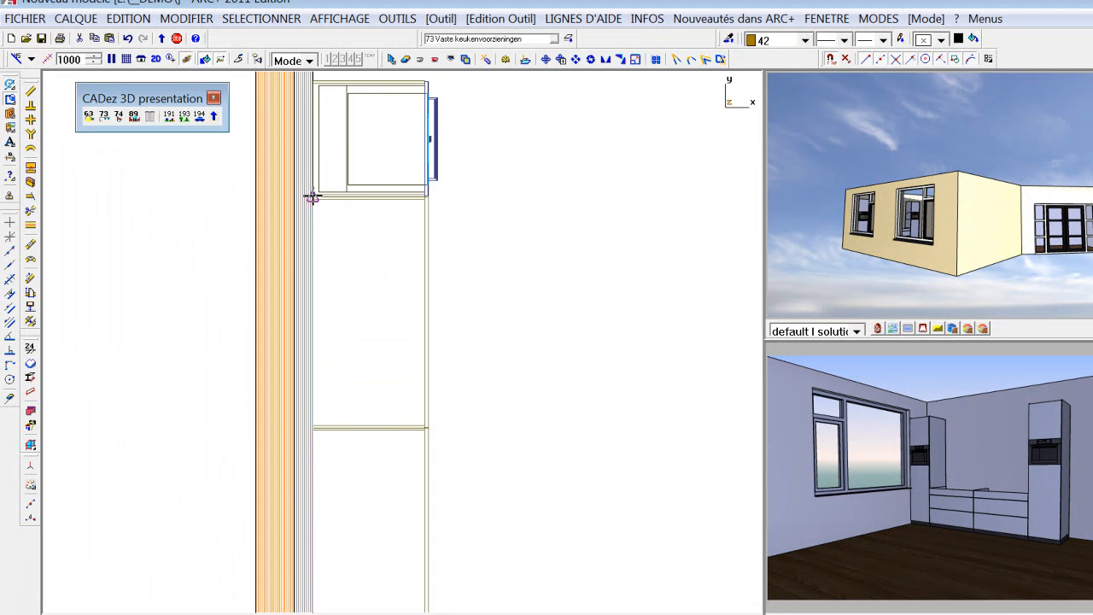
click(312, 195)
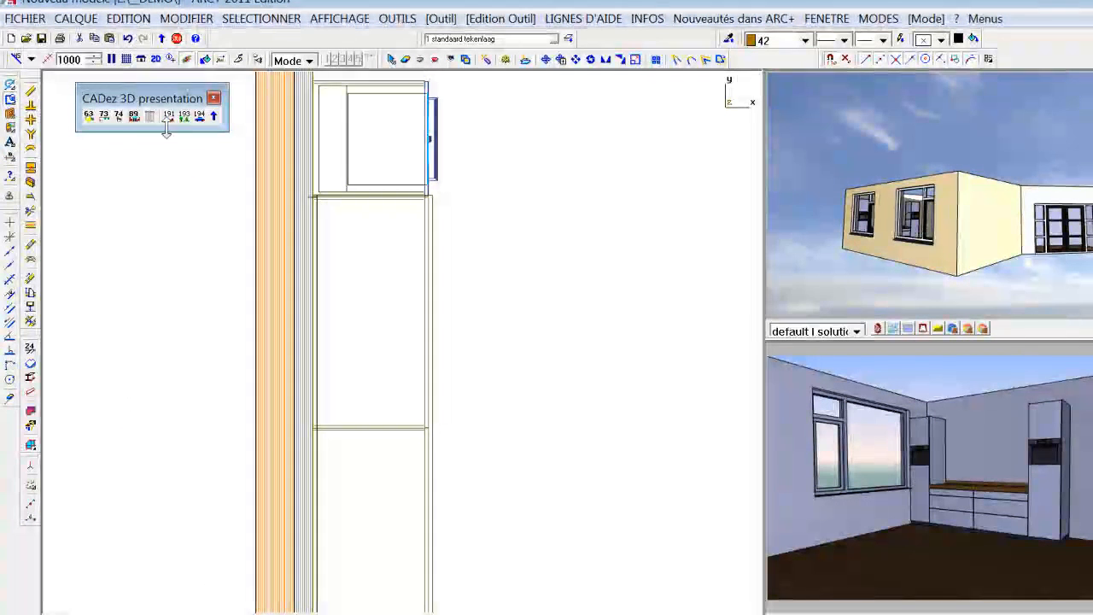
Step: Insert the industrieel tap on the worktop, near the wall over the base unit farther from the window
click(104, 120)
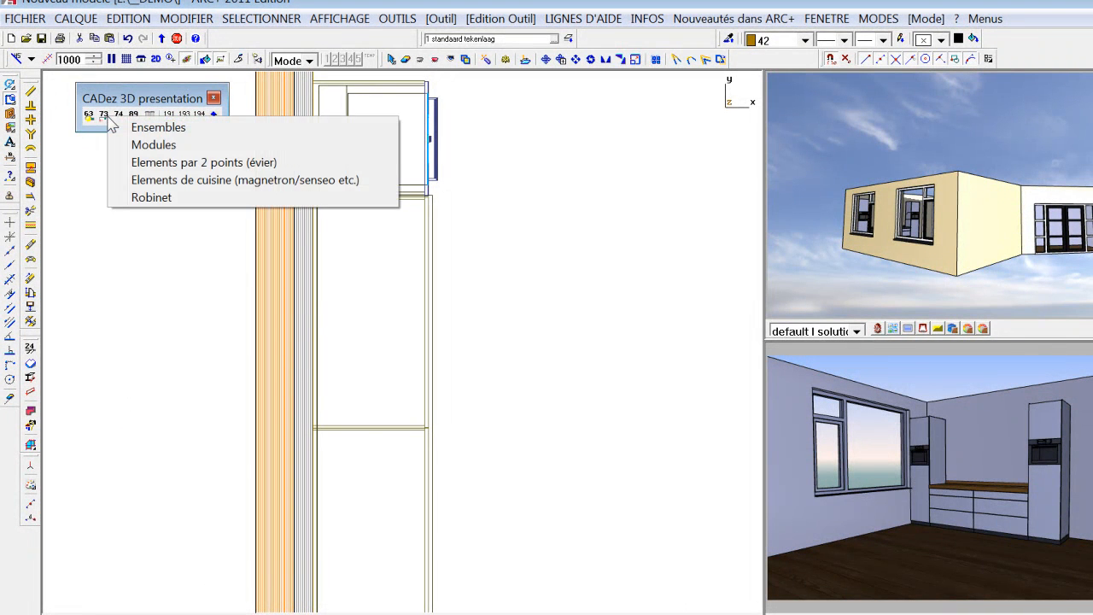
click(213, 182)
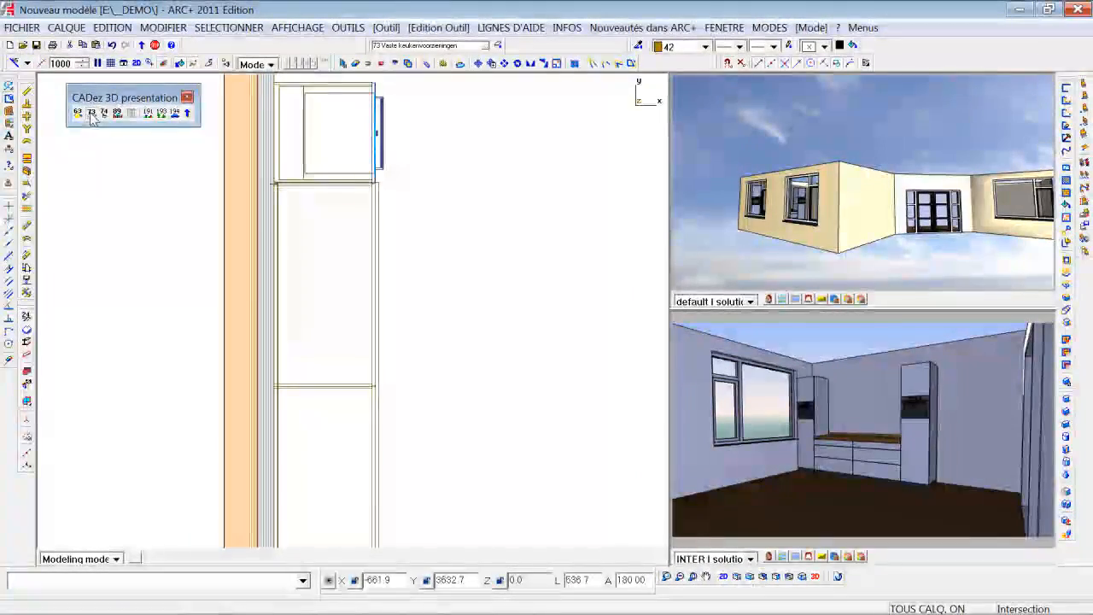
click(86, 113)
click(128, 183)
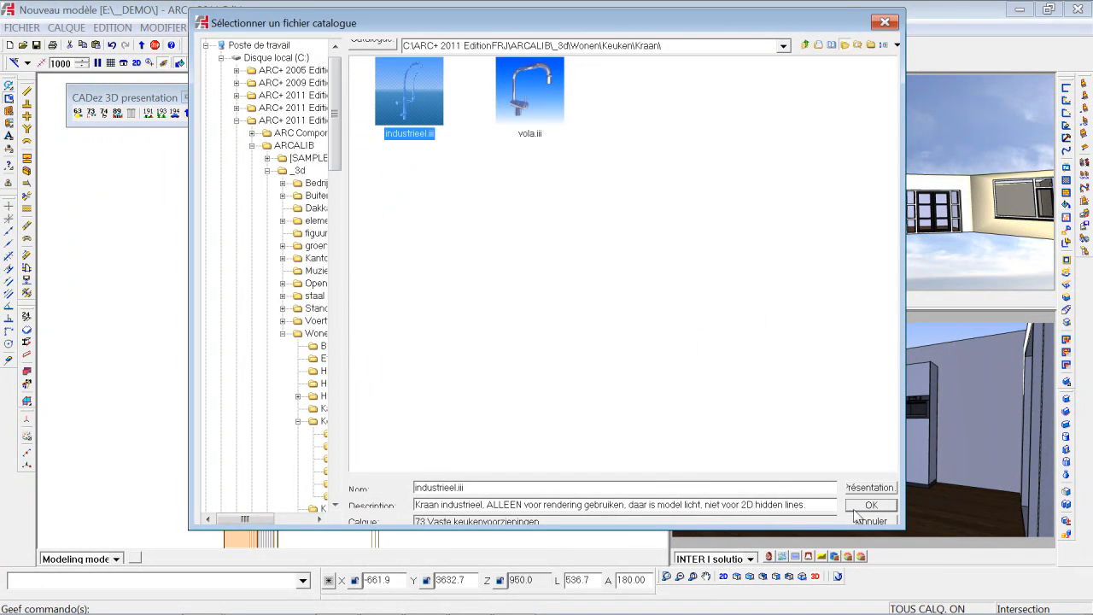
click(868, 505)
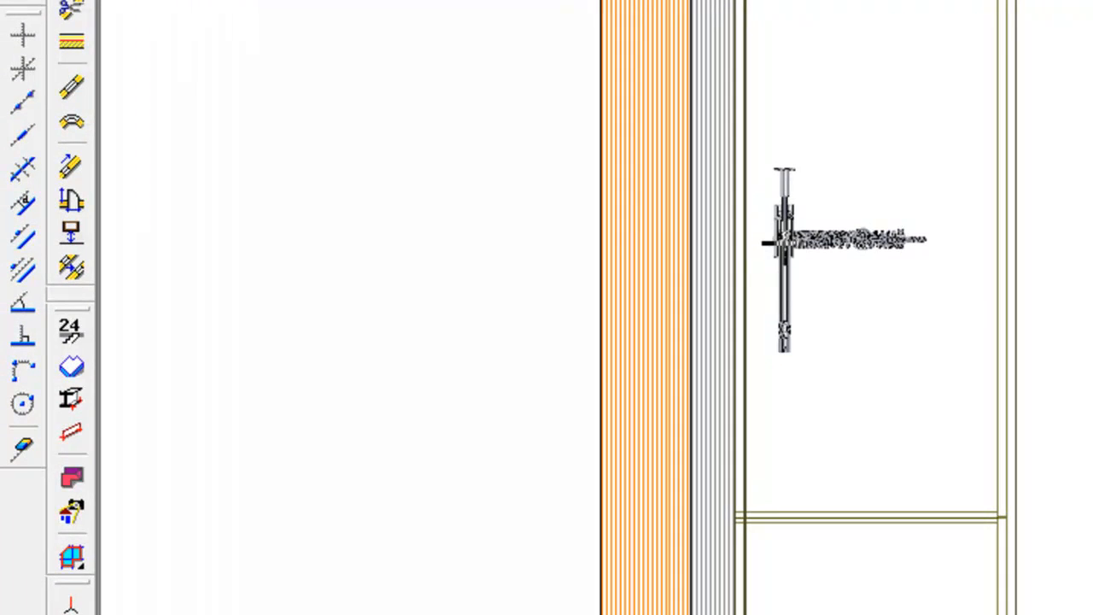
click(781, 244)
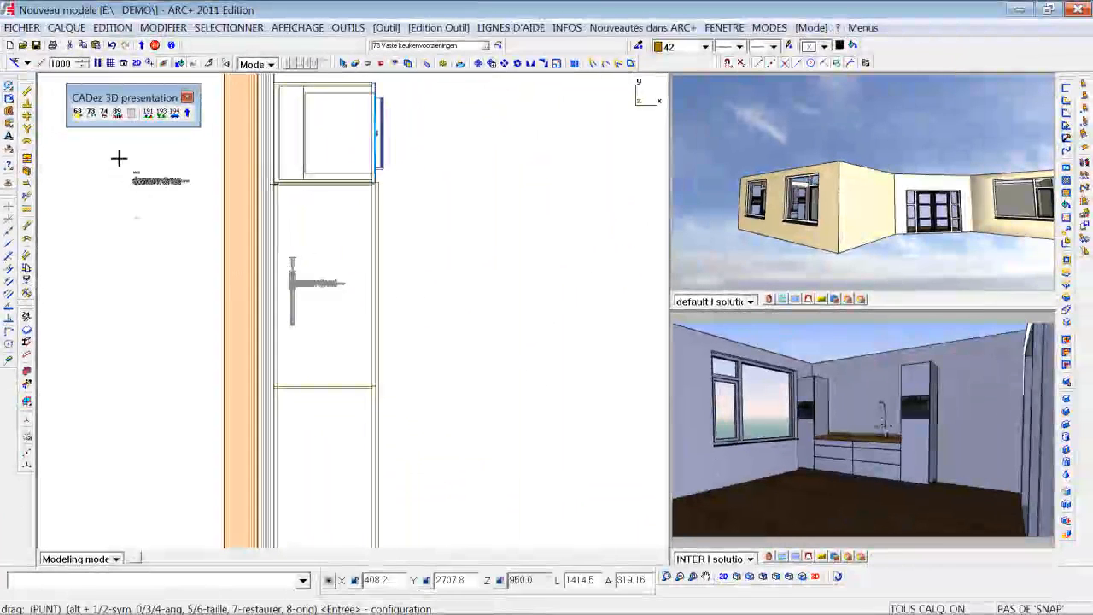
Step: Insert the inductie hob into the worktop, centred on the base unit nearer the window
click(93, 117)
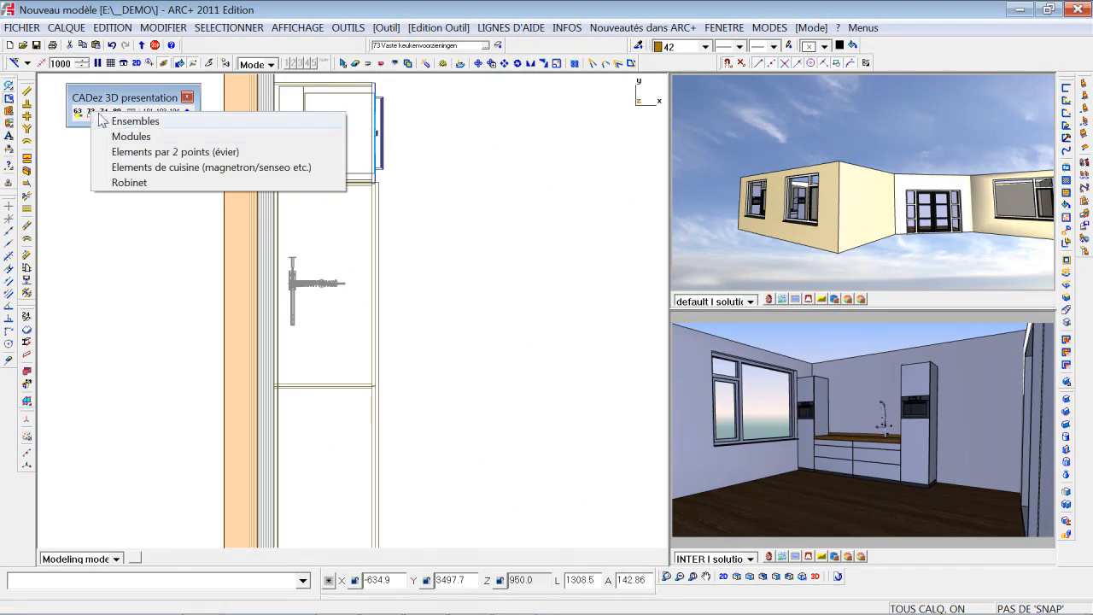
click(171, 163)
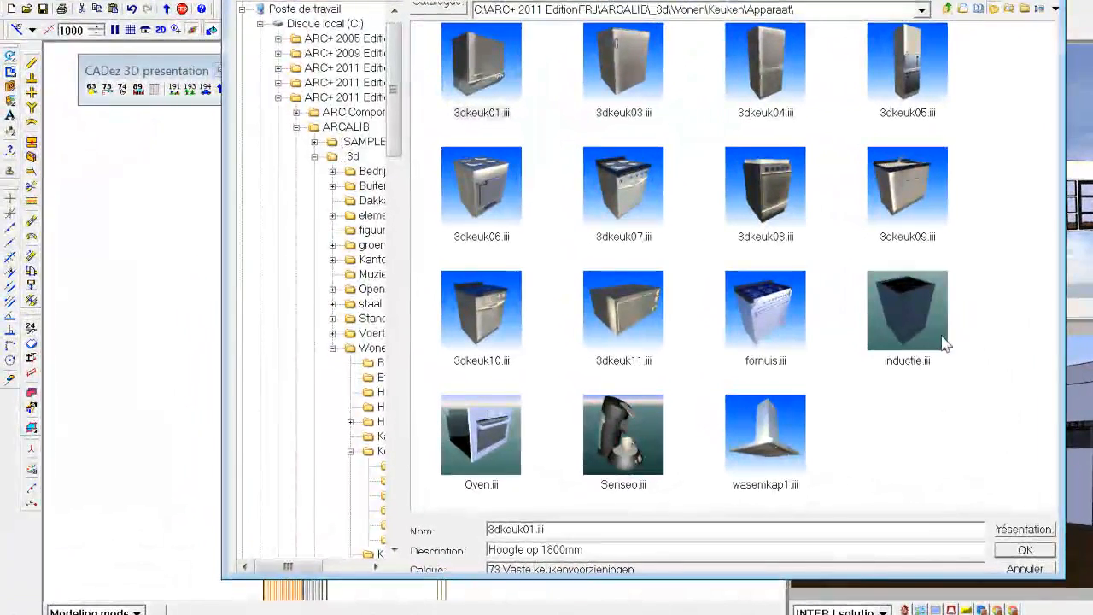
click(846, 329)
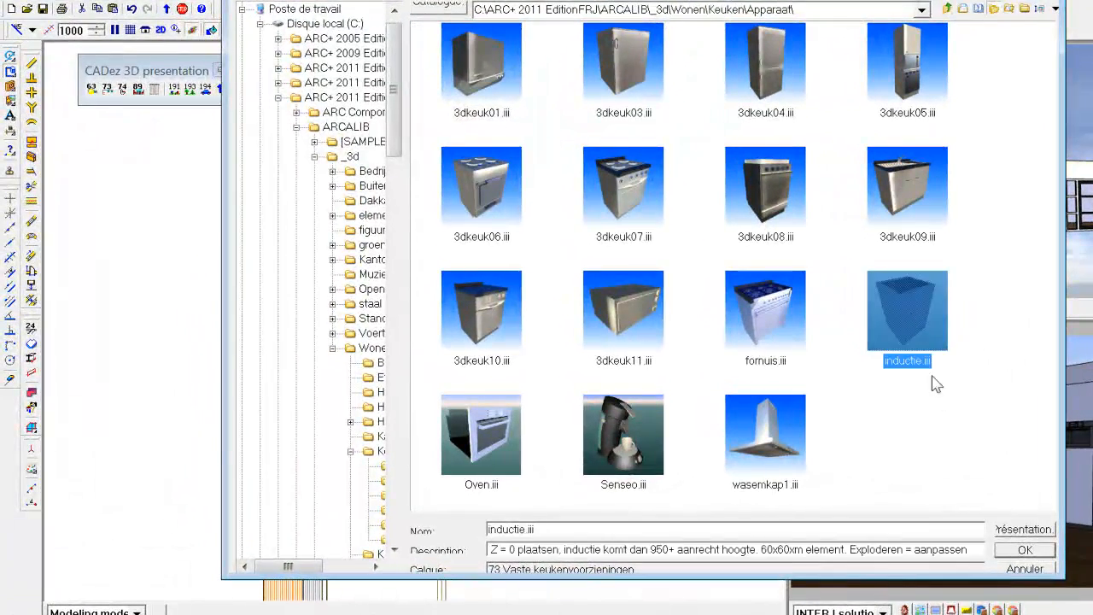
click(1051, 551)
middle_drag(429, 476, 586, 405)
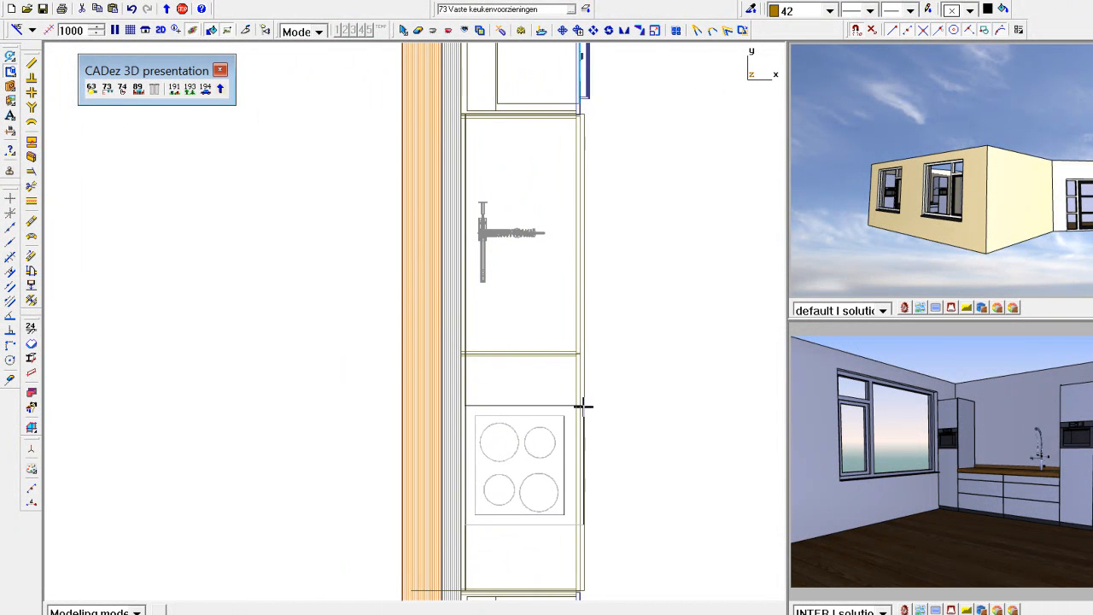
click(462, 533)
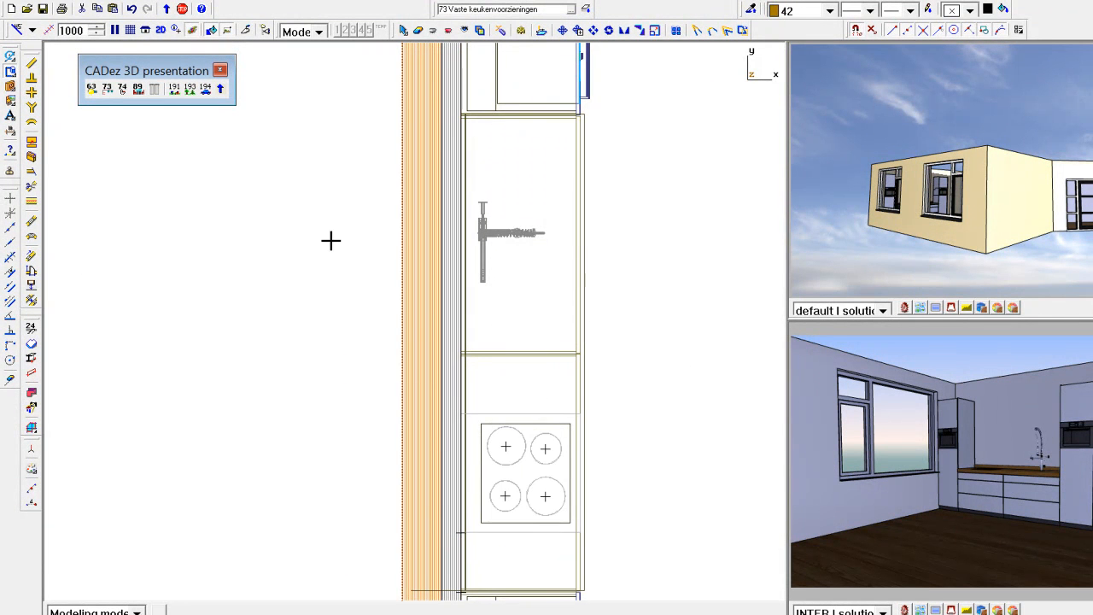
Step: Insert the wasemkap1 extractor hood from the kitchen appliance library at Z 1400, directly above the induction hob
click(106, 90)
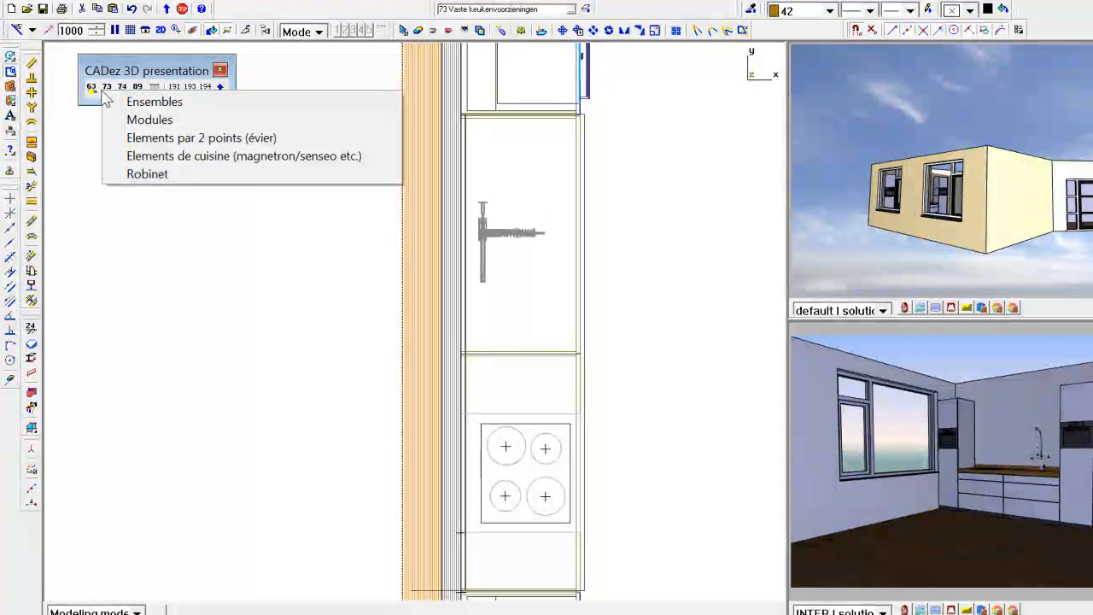
click(175, 156)
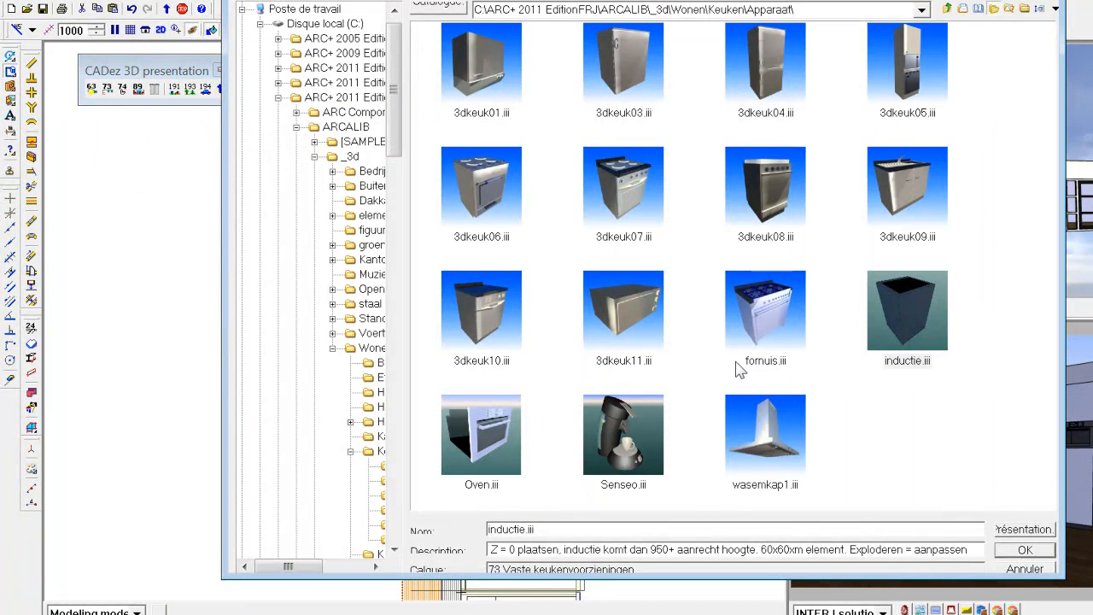
click(784, 437)
click(1021, 552)
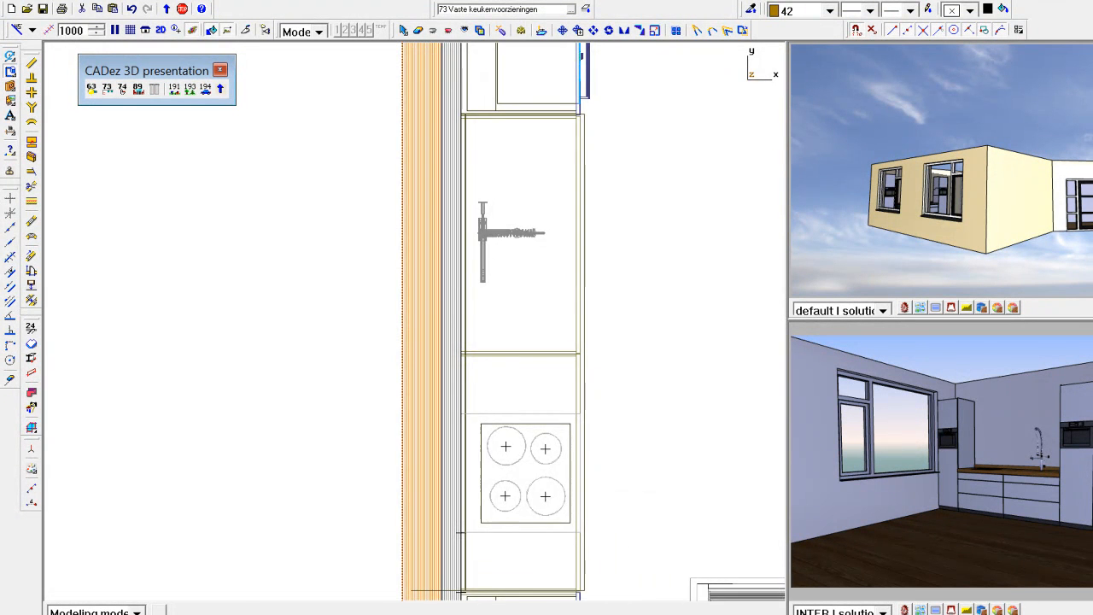
key(y)
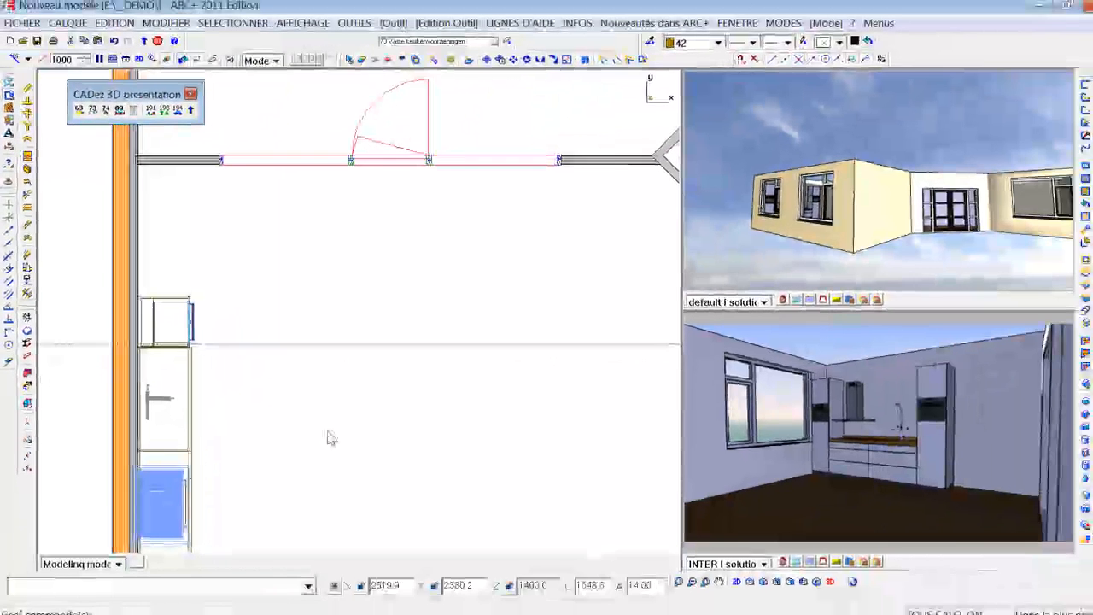
Step: Working in 3D, build a colour 21 dynamic 3D solid box spanning between the tops of the two tall cabinets, with a 300mm extrusion
click(829, 582)
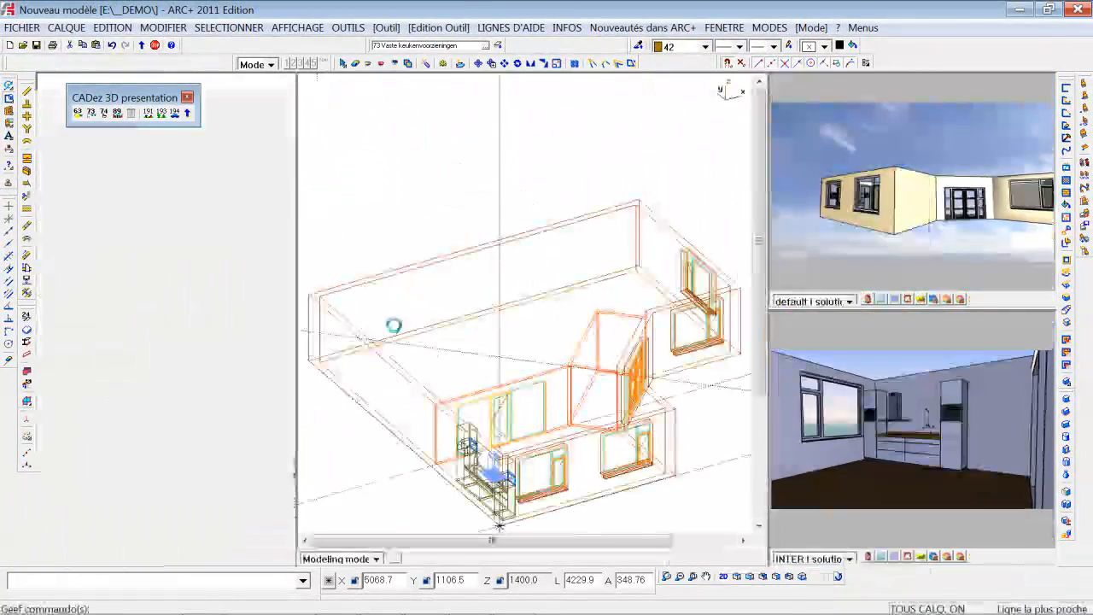
scroll(503, 452, up, 5)
middle_drag(504, 453, 502, 322)
click(706, 47)
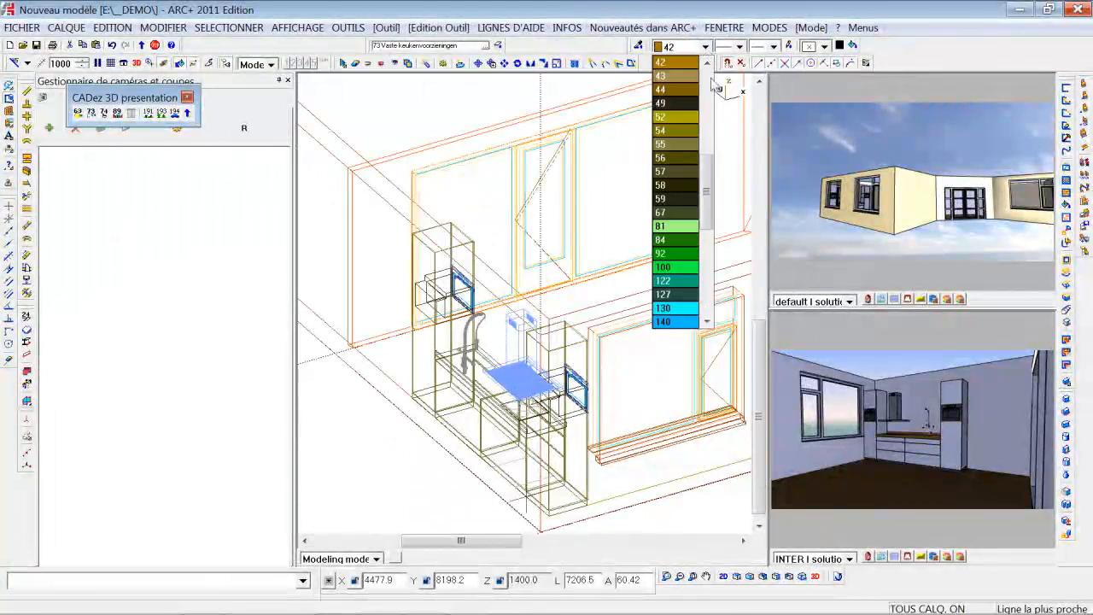
drag(711, 185, 710, 96)
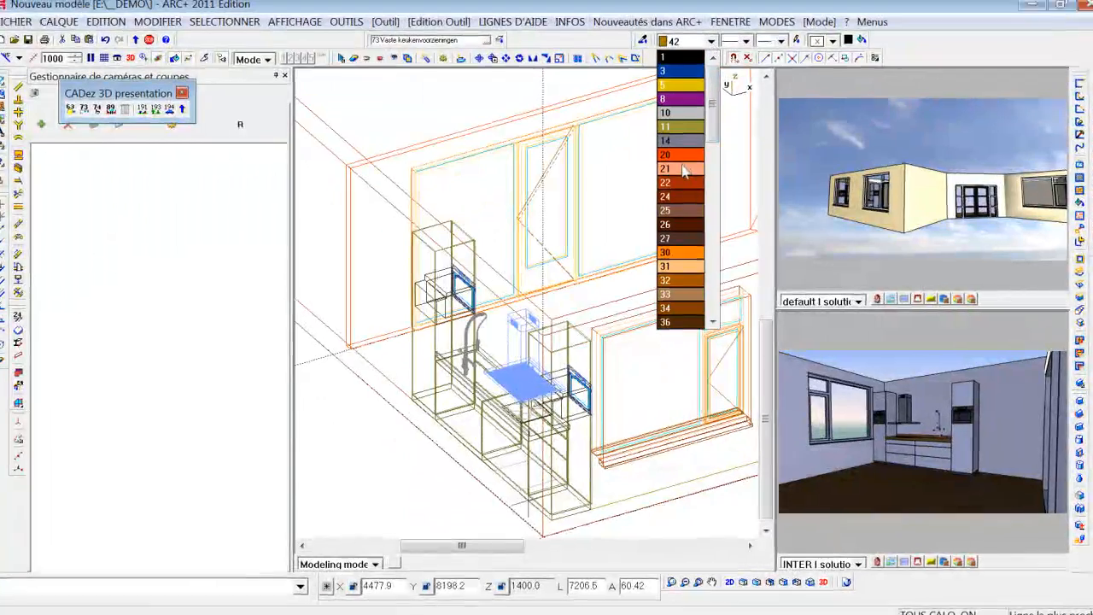
click(681, 171)
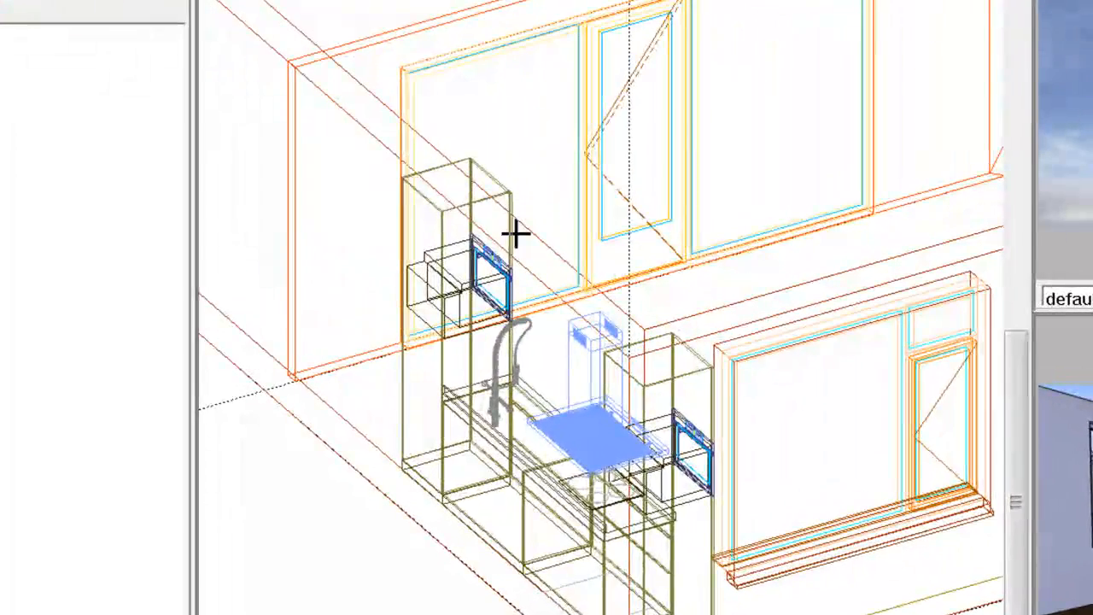
right_click(708, 370)
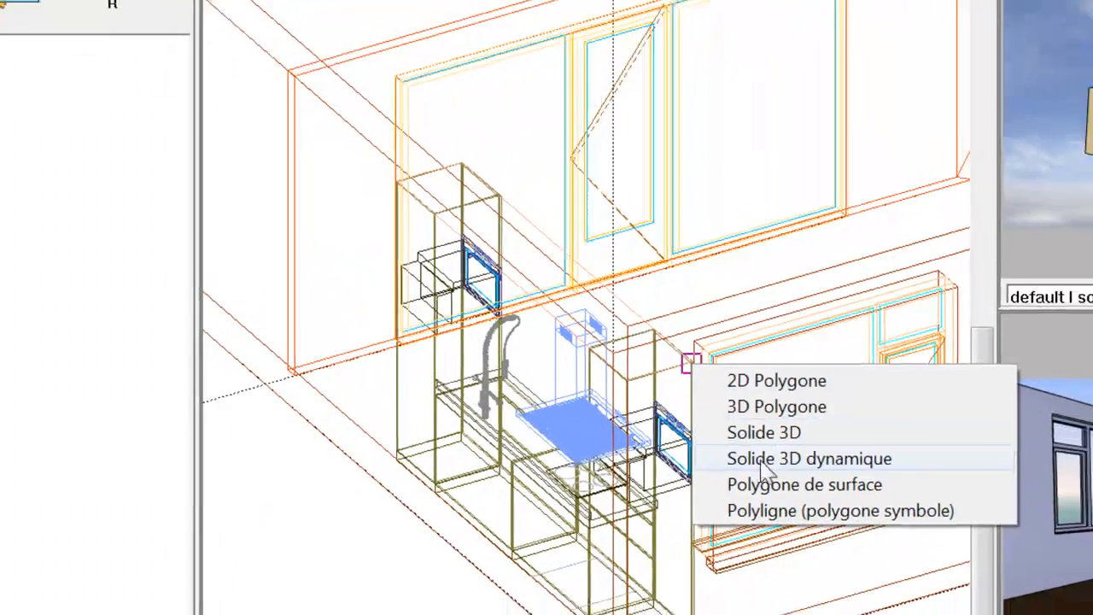
click(764, 461)
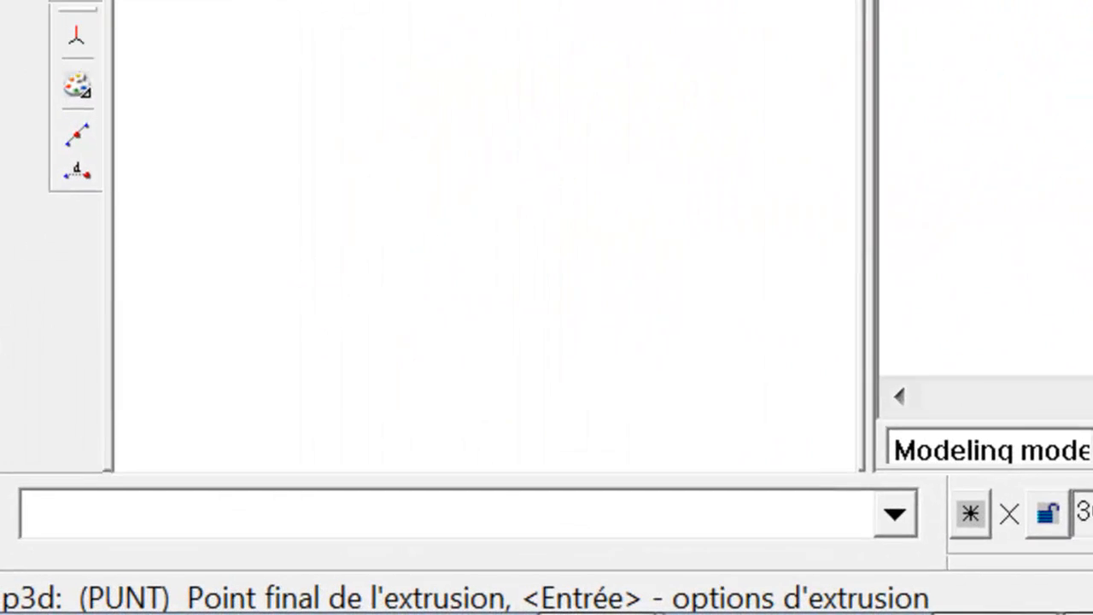
text(300mm)
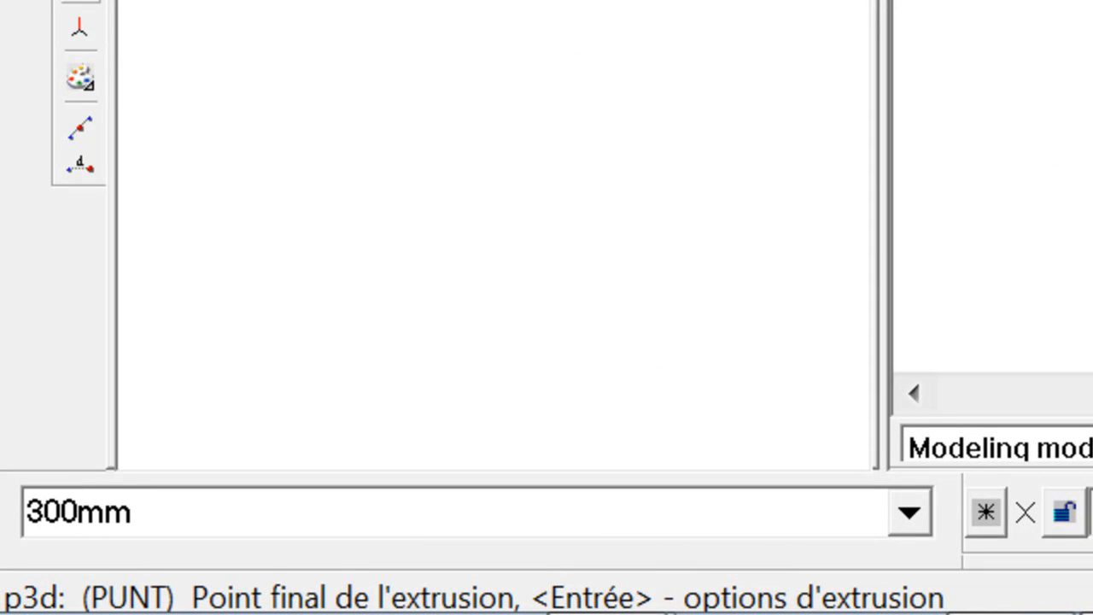
key(Return)
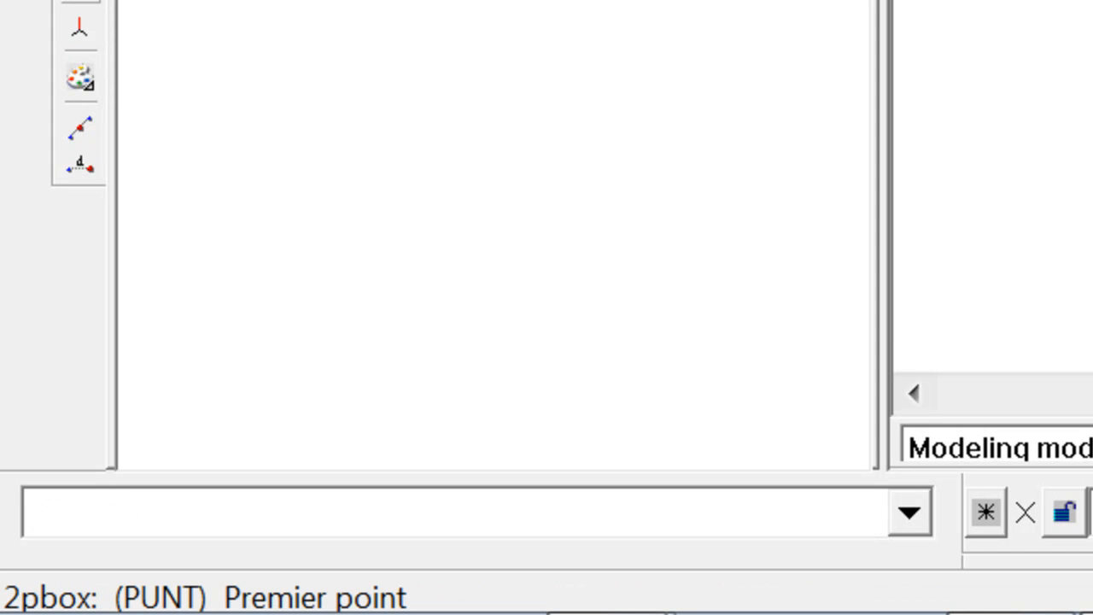
key(Escape)
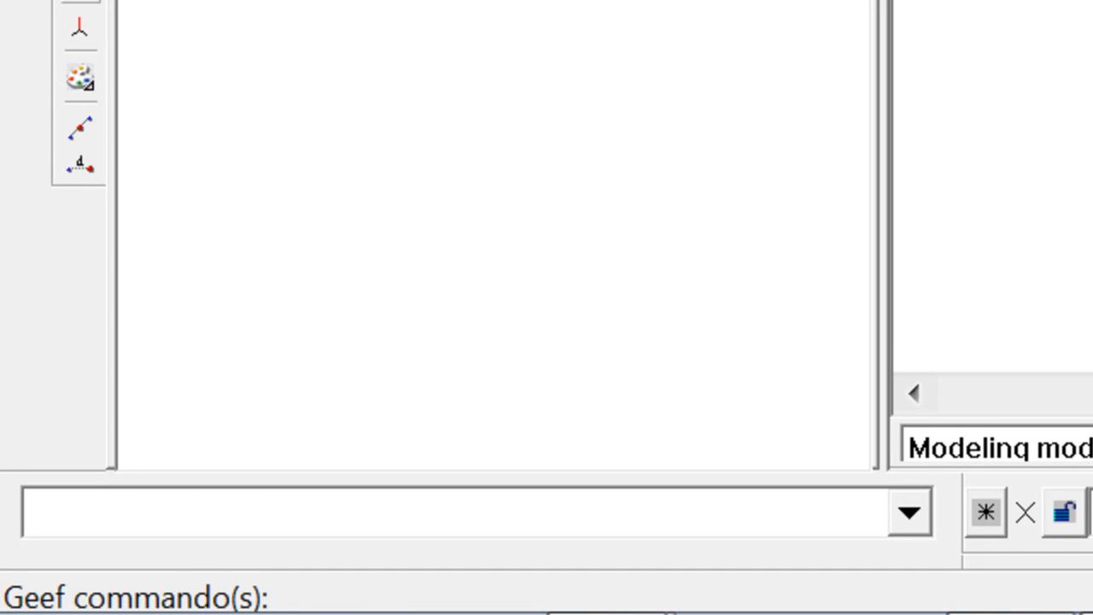
key(Escape)
Step: Working in plan, insert six 3dinbouw1 recessed ceiling lamps from the Lamp/Plafond library in an evenly spaced row over the worktop
click(888, 566)
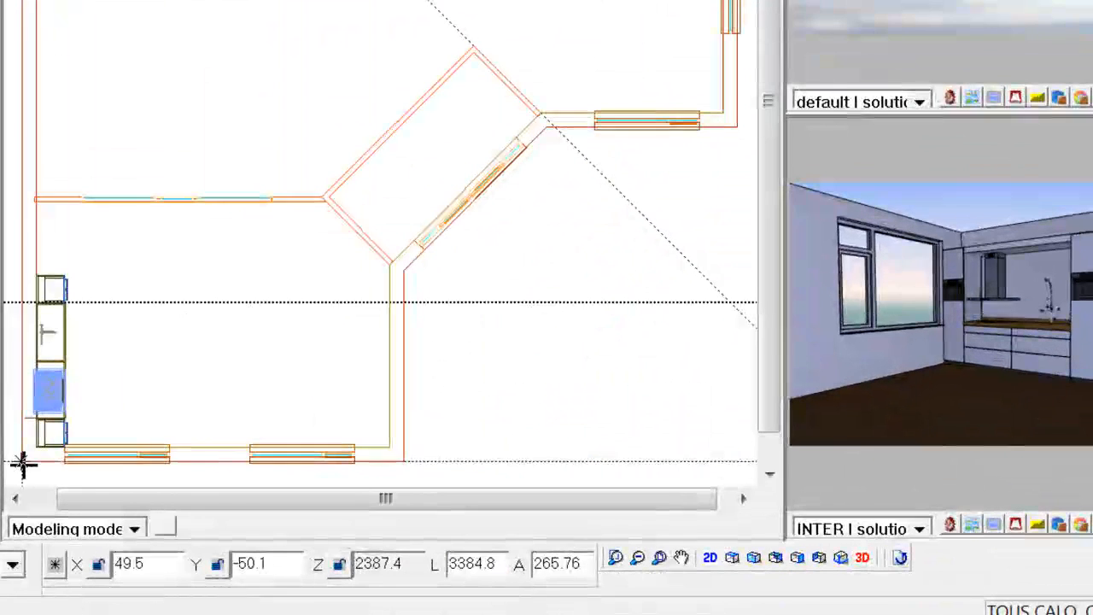
click(22, 464)
click(284, 258)
middle_drag(262, 275, 525, 173)
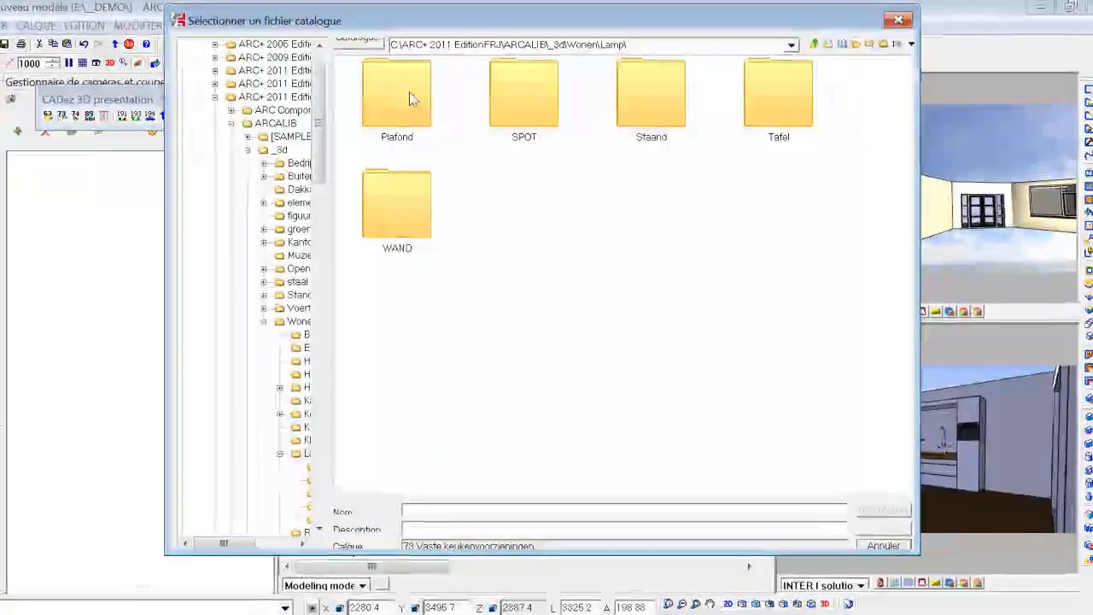
double_click(410, 94)
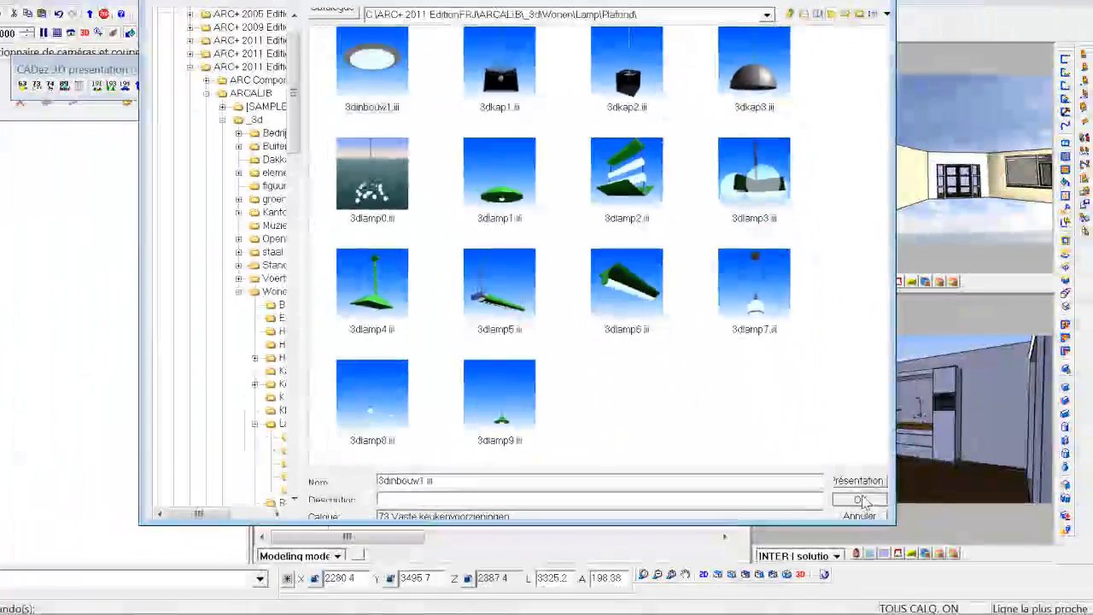
click(862, 503)
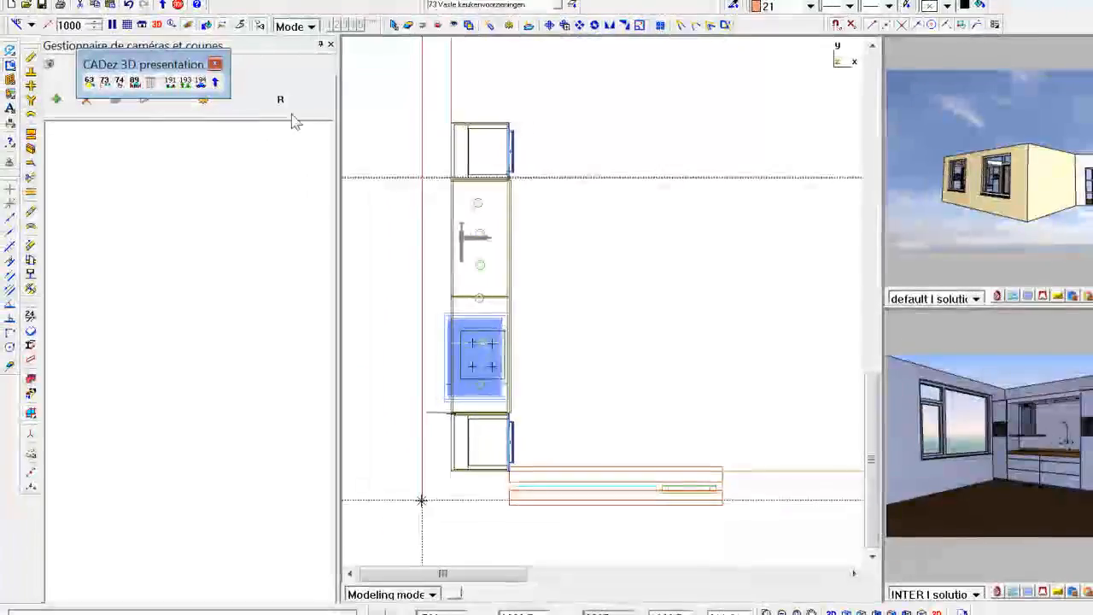
Step: Insert an oval four-legged table from the Tafel/Divers library in the open floor opposite the worktop, parallel to the kitchen
click(133, 82)
double_click(895, 443)
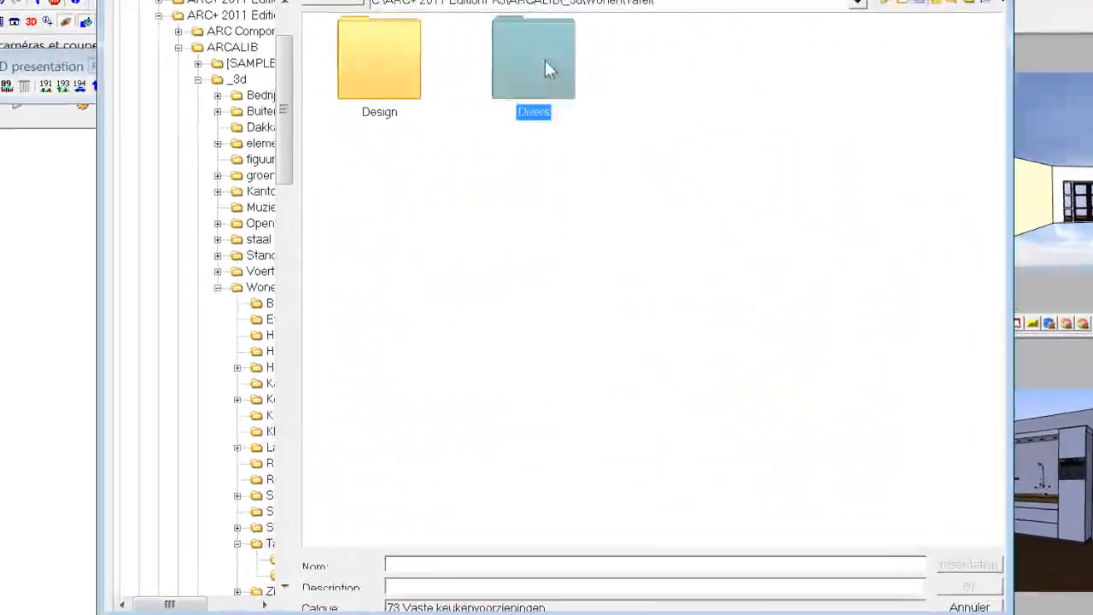
double_click(568, 58)
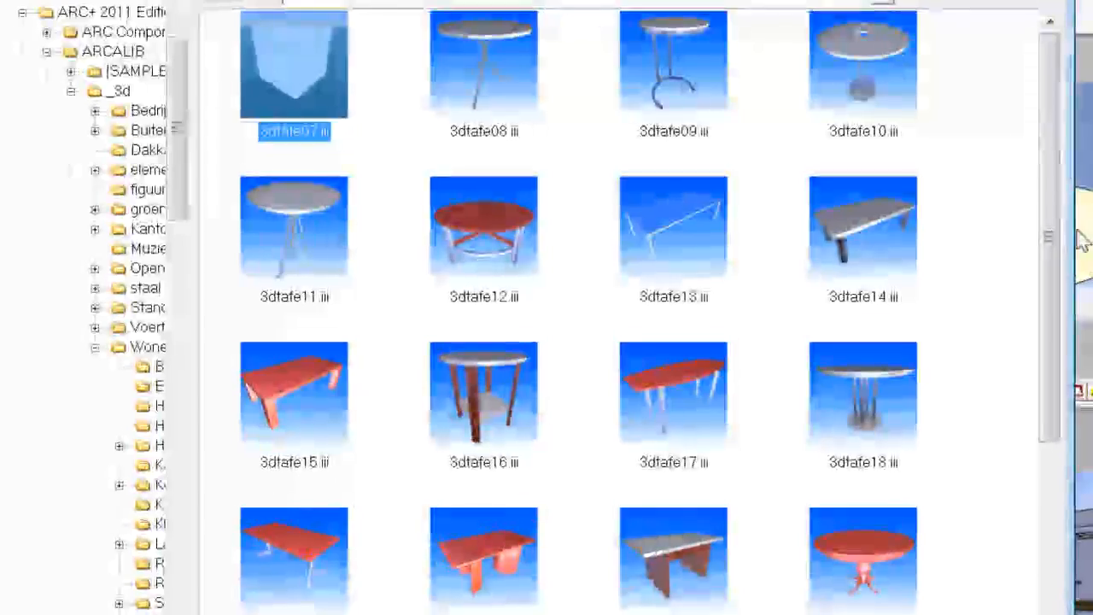
scroll(1056, 288, down, 2)
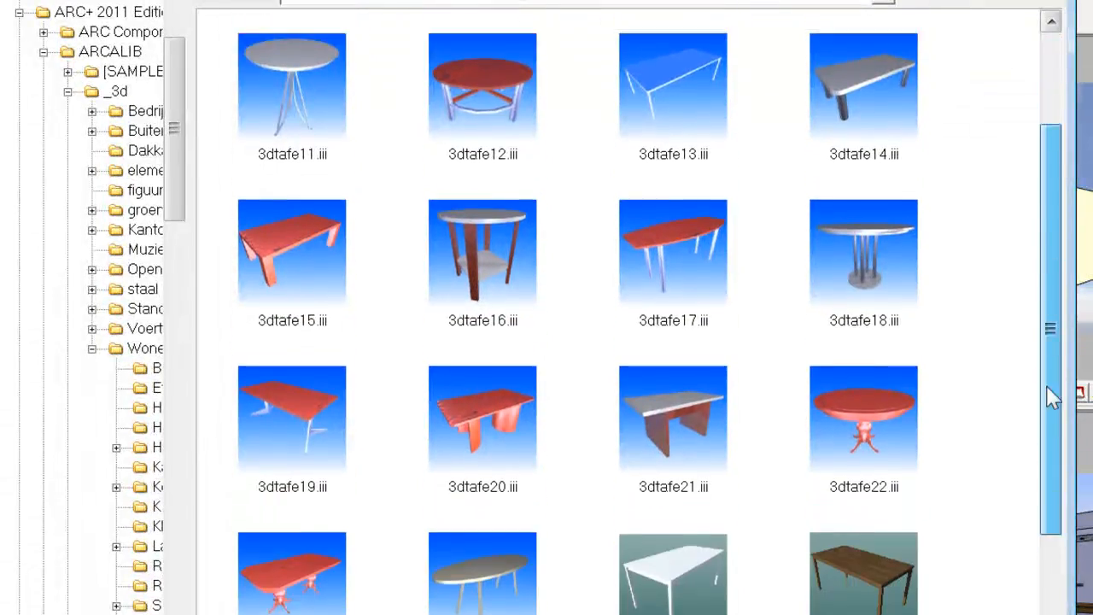
double_click(524, 359)
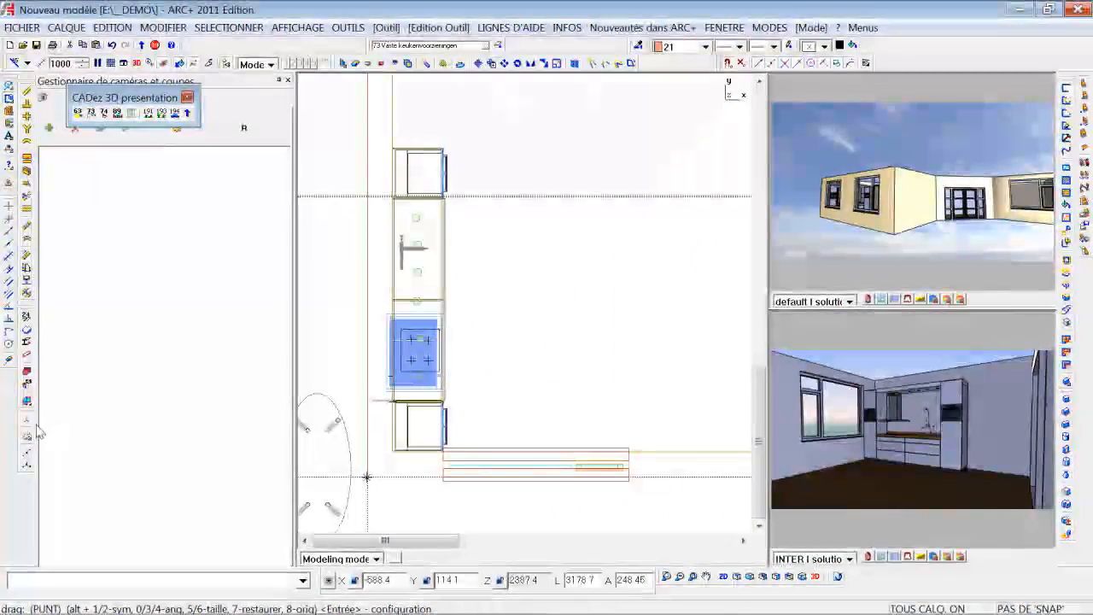
click(569, 279)
Step: Bring the table closer in the interior view, enlarge the two rendered views and close the camera and section manager
middle_drag(947, 438, 774, 439)
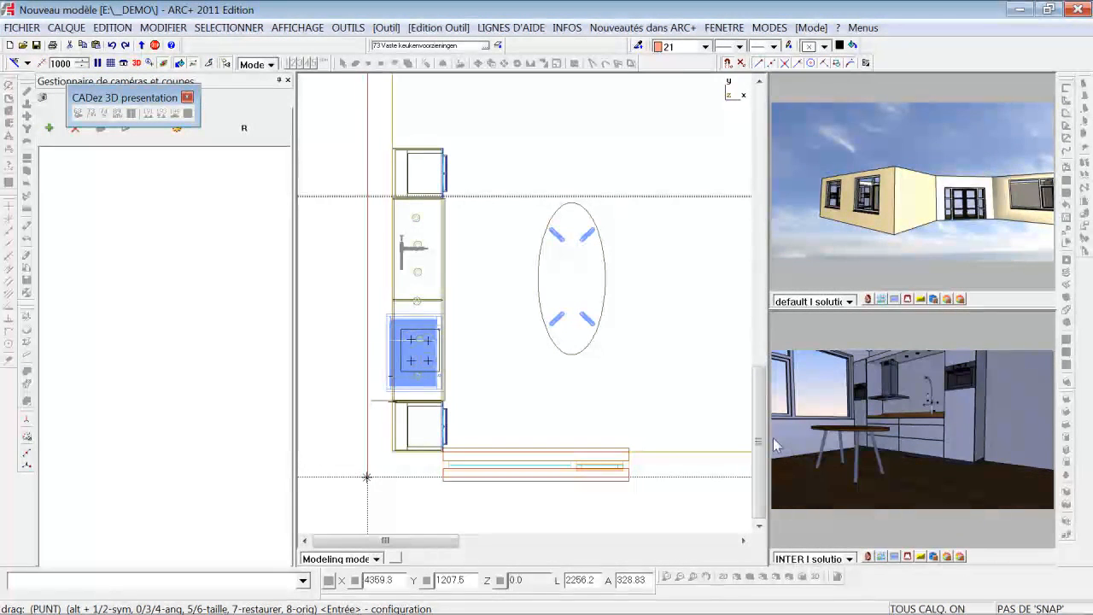
drag(766, 437, 645, 440)
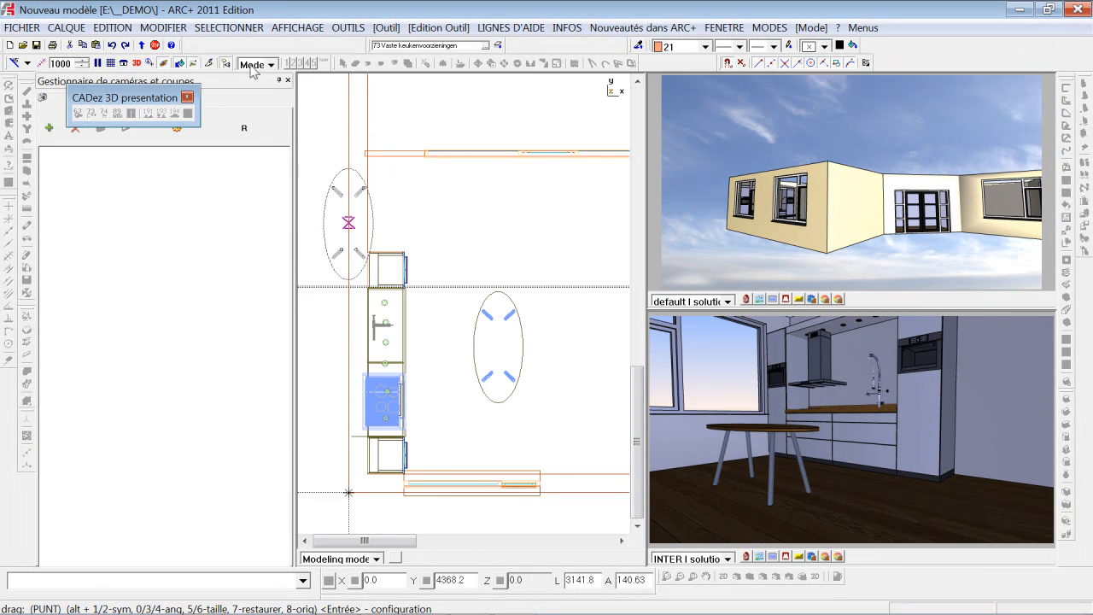
click(287, 81)
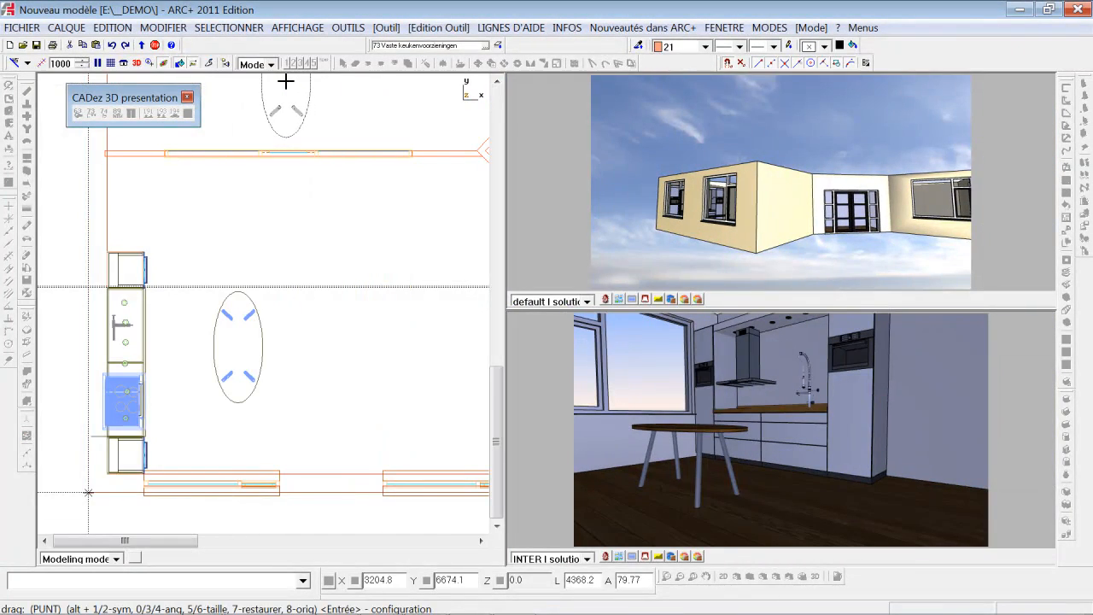
Step: Set the interior view's real-time render style to 09. NVIDIA Real-time (Cartoon) Soft Shadows, adjust its orbit style and end the table placement
click(605, 557)
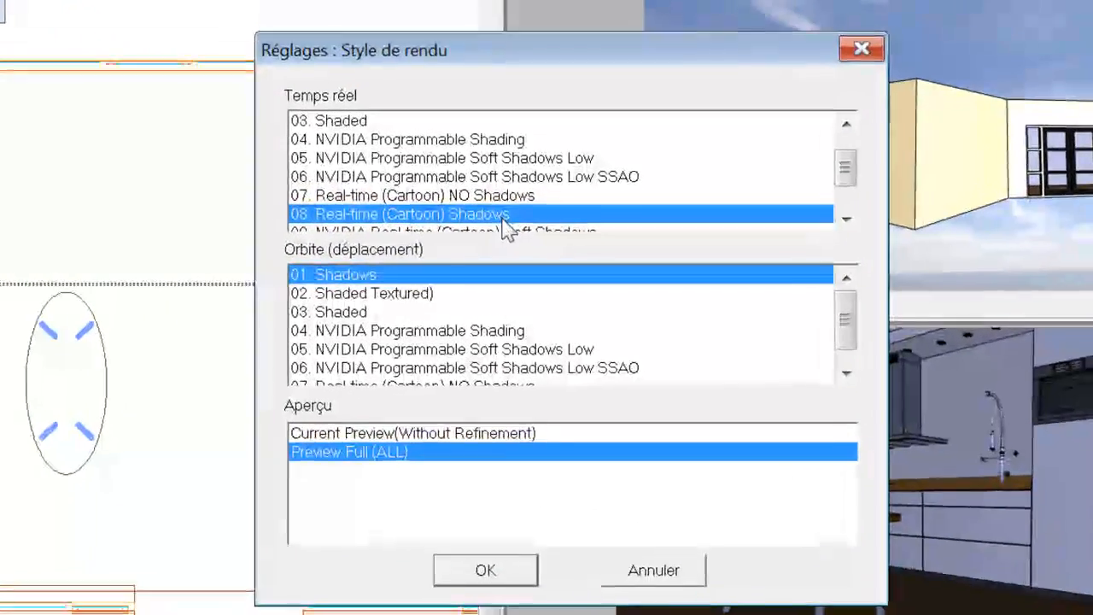
key(Down)
key(Down)
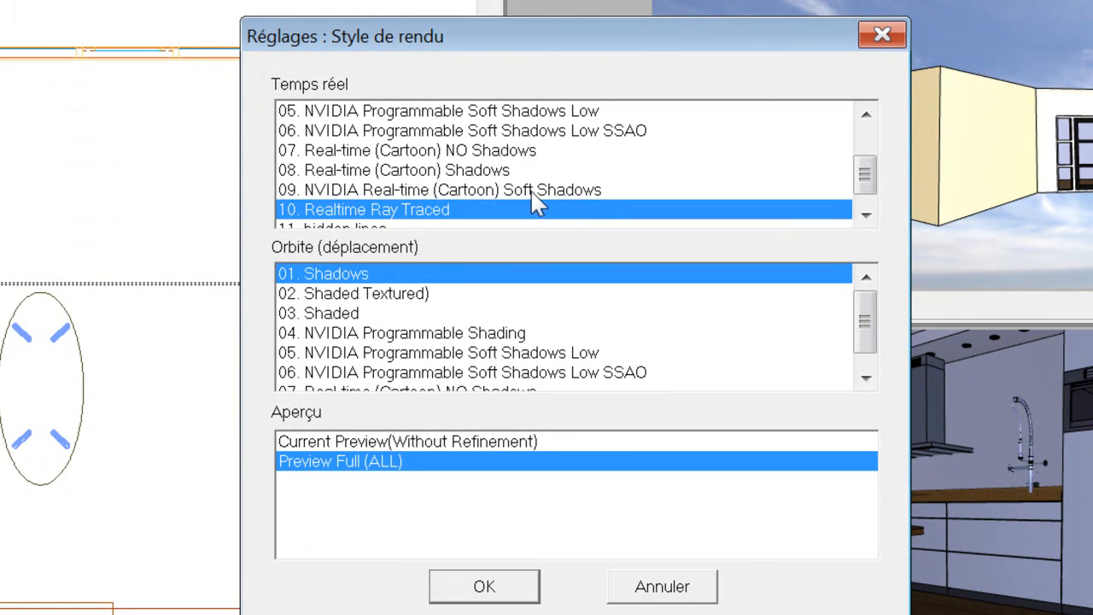
click(532, 191)
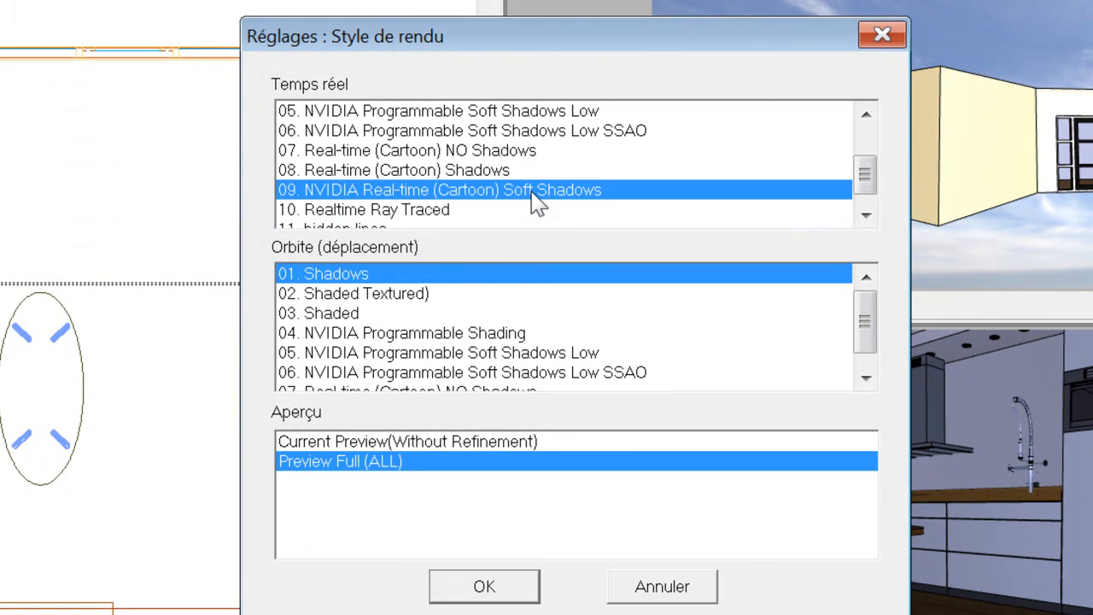
click(484, 373)
click(508, 588)
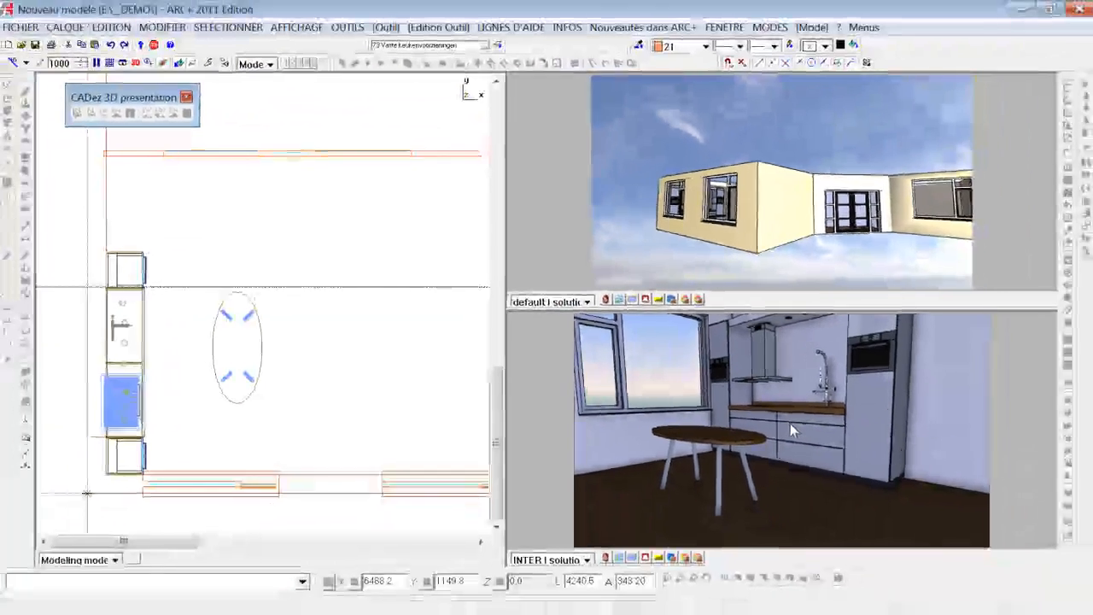
click(865, 500)
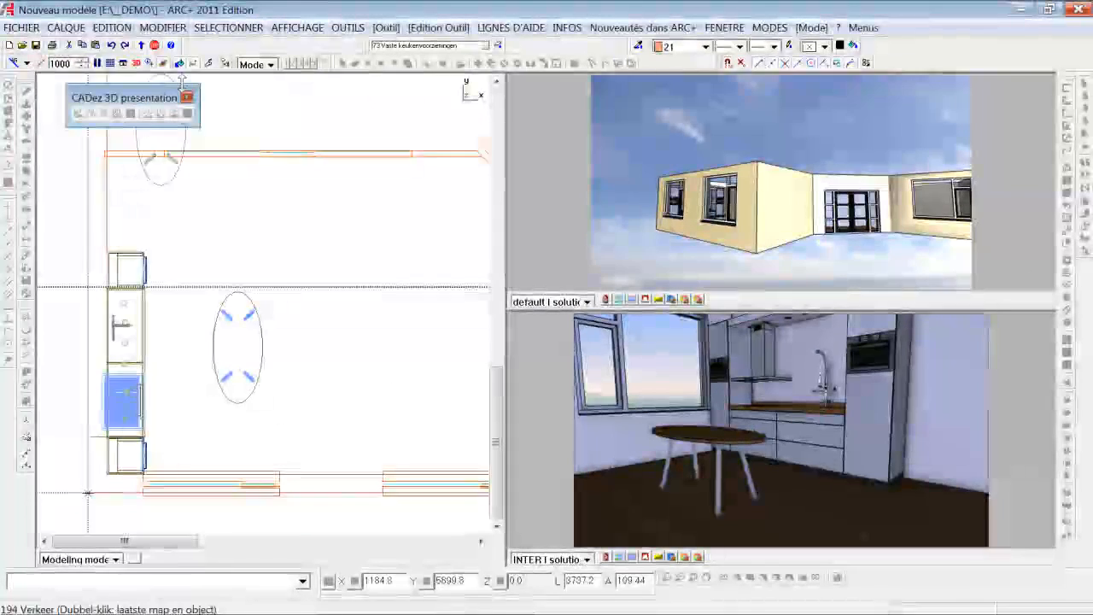
click(155, 45)
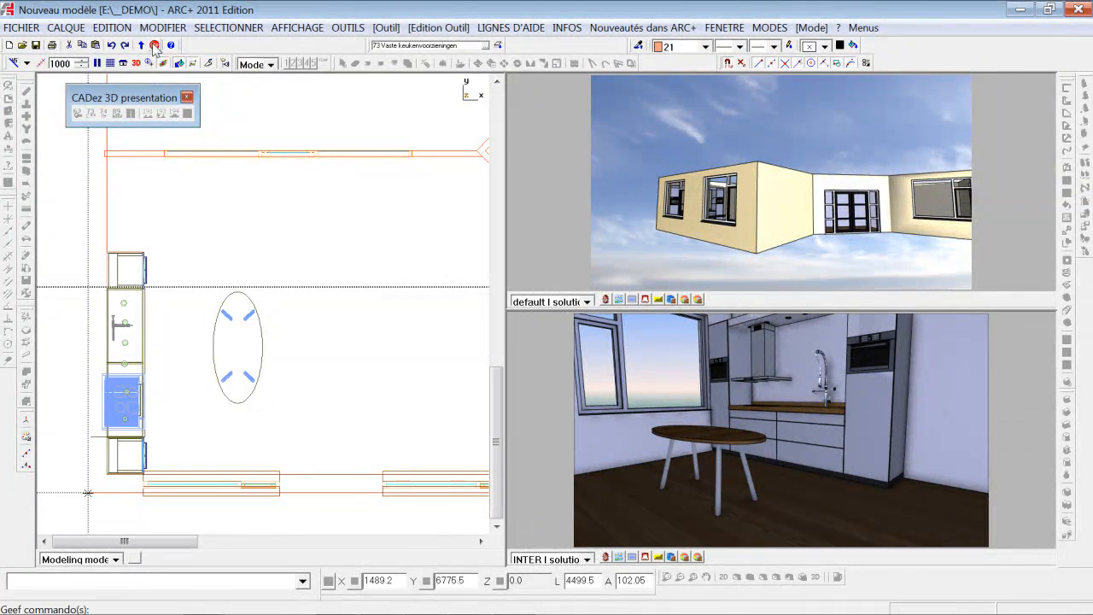
click(203, 205)
key(Return)
Step: Insert two PANTON.iii chairs from the Stoel/Design library, facing each other across the long sides of the oval table
click(111, 127)
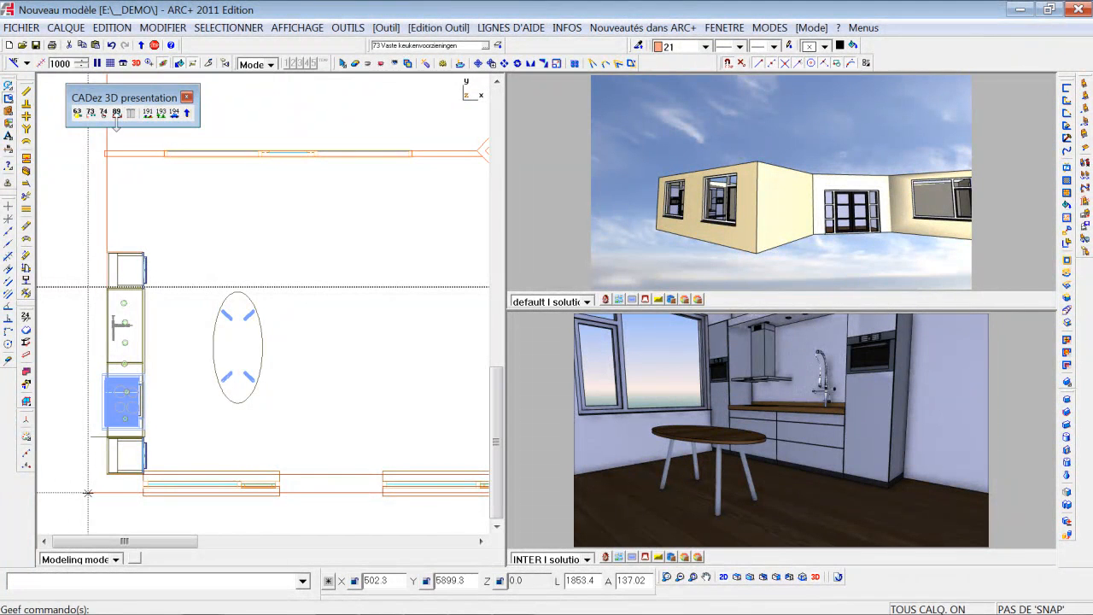
click(118, 115)
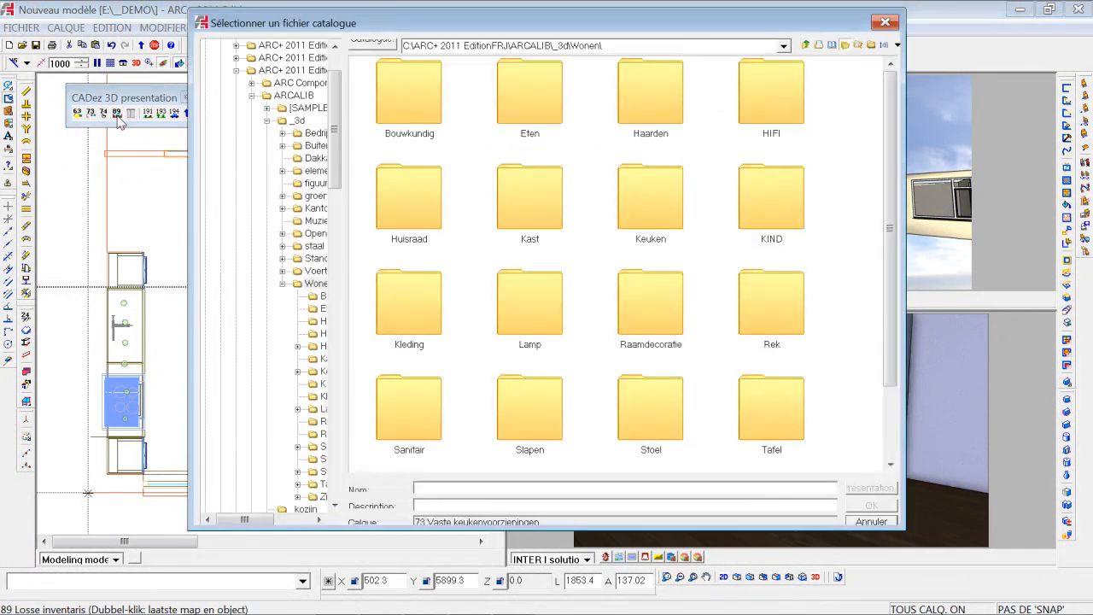
double_click(668, 408)
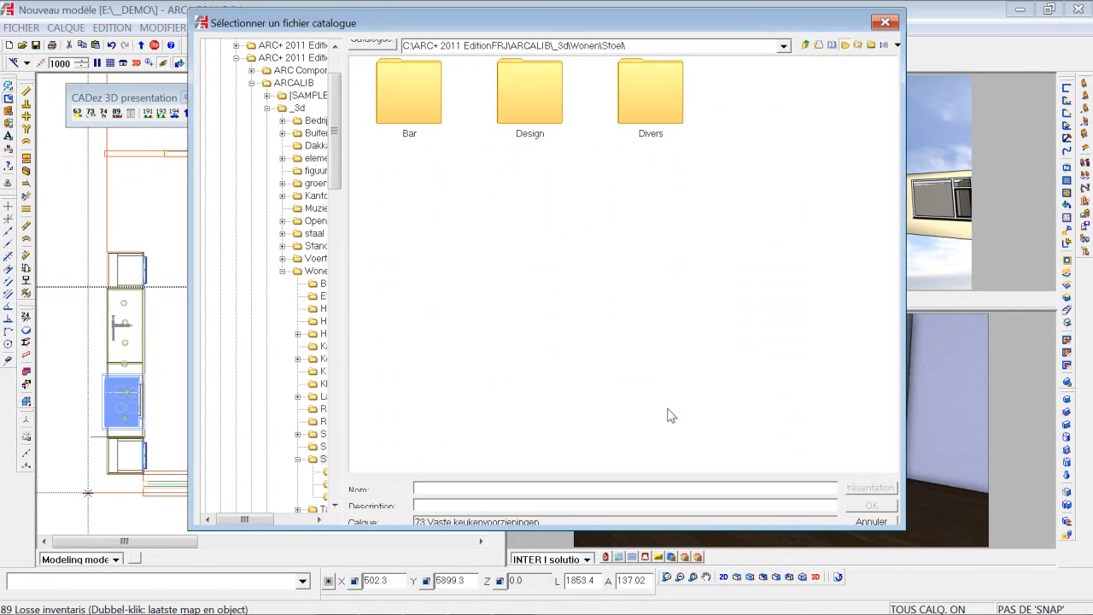
double_click(533, 91)
click(530, 303)
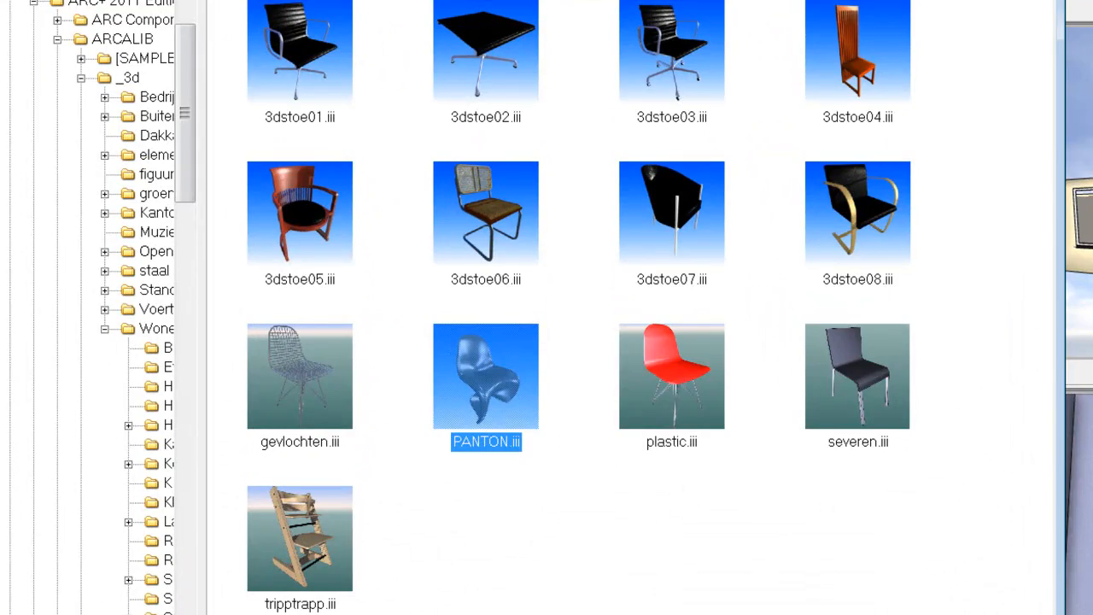
click(590, 564)
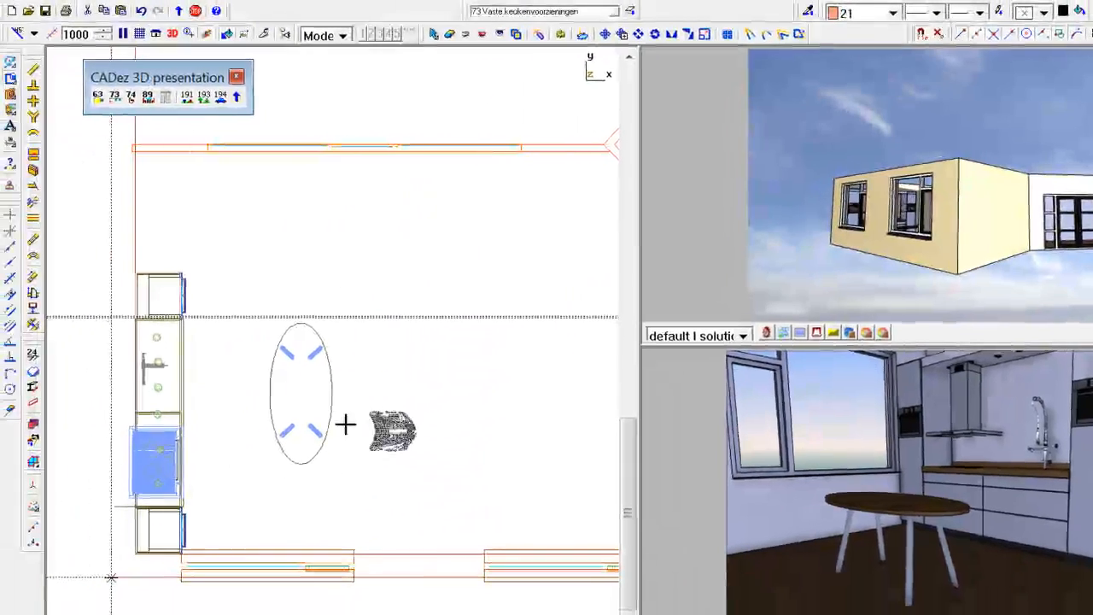
click(318, 396)
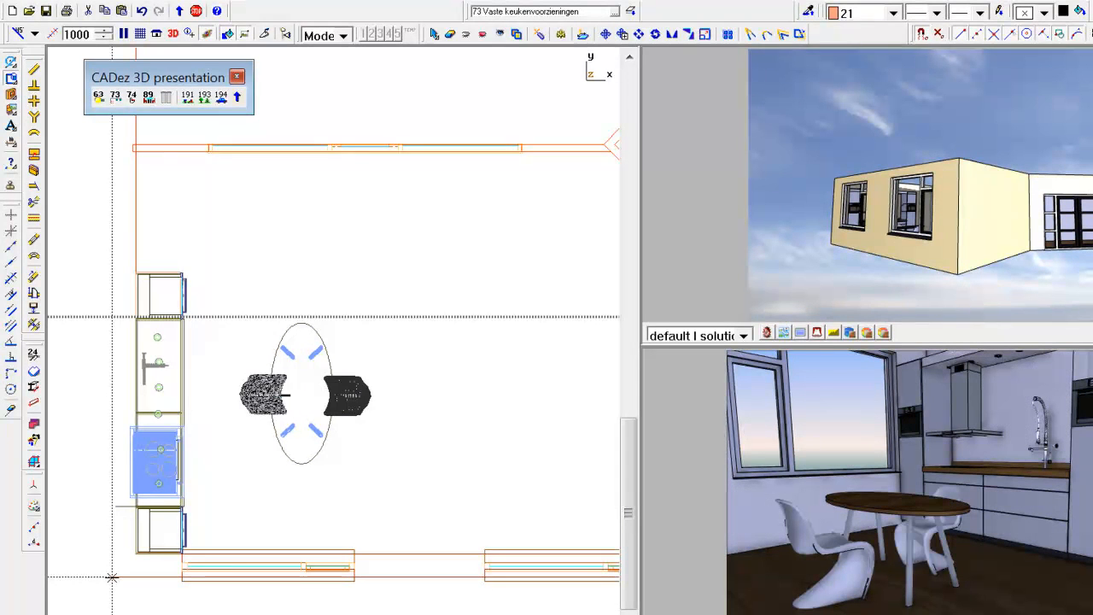
click(265, 395)
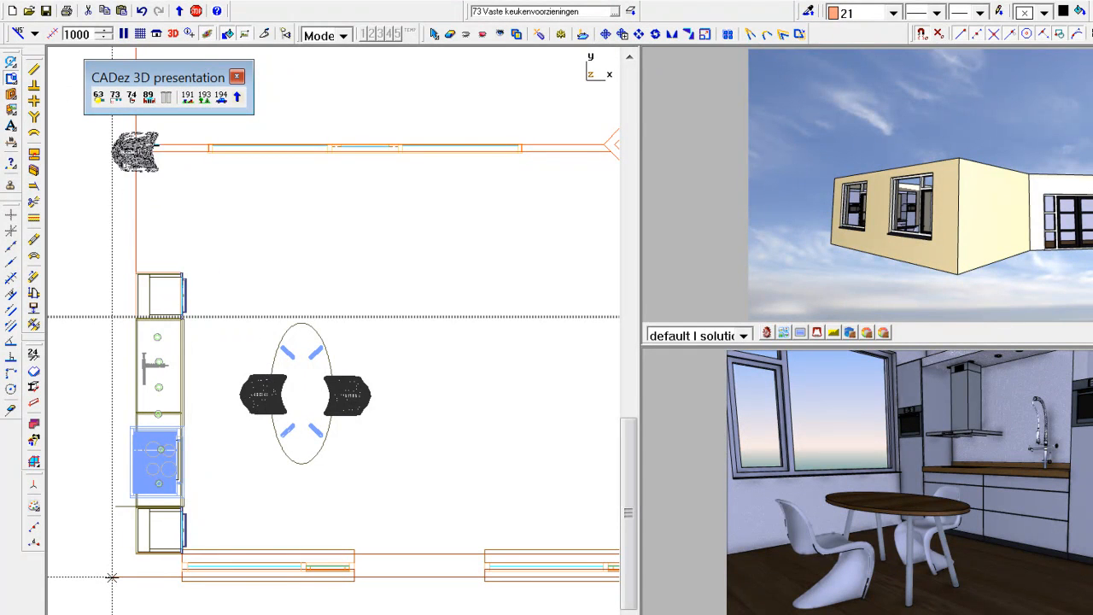
Step: Choose the tripptrapp.iii high chair from the Stoel/Design library and align its direction with the lower wall line using Richting met lijn
click(149, 96)
click(489, 436)
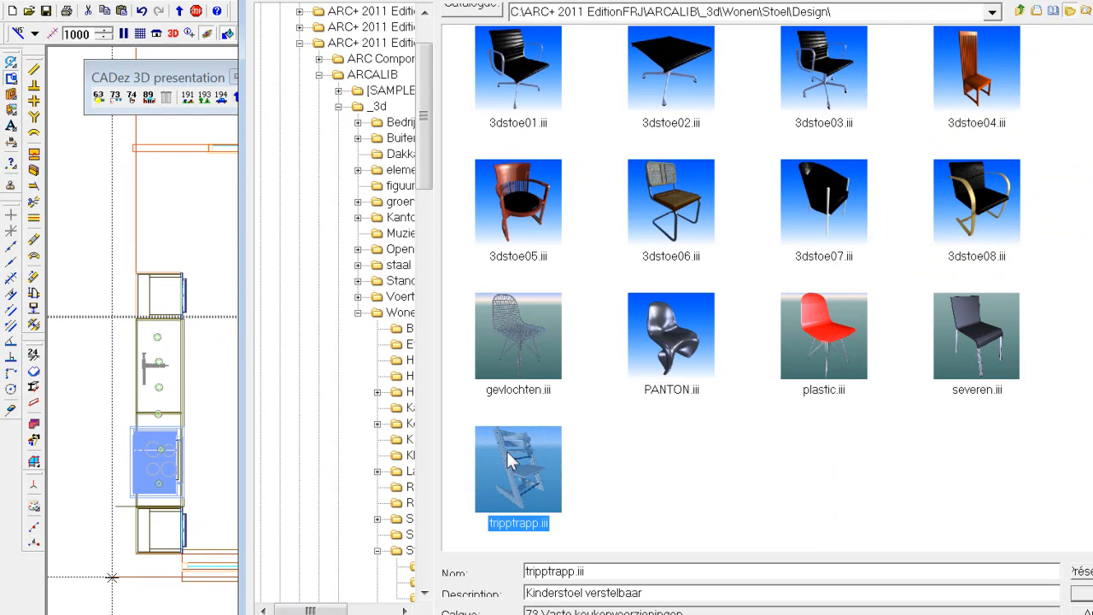
click(838, 613)
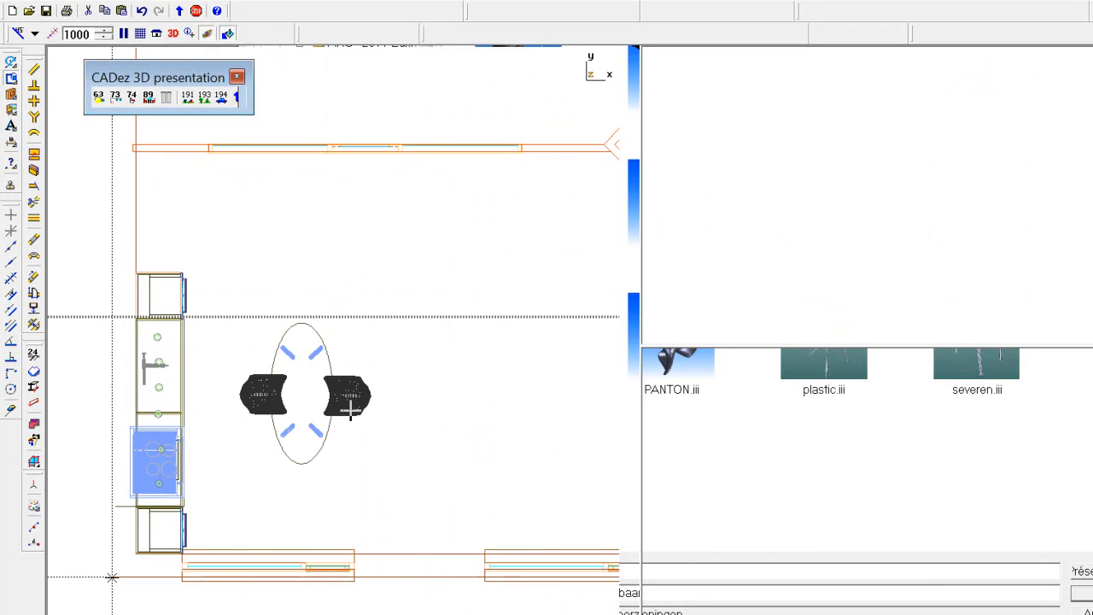
right_click(355, 427)
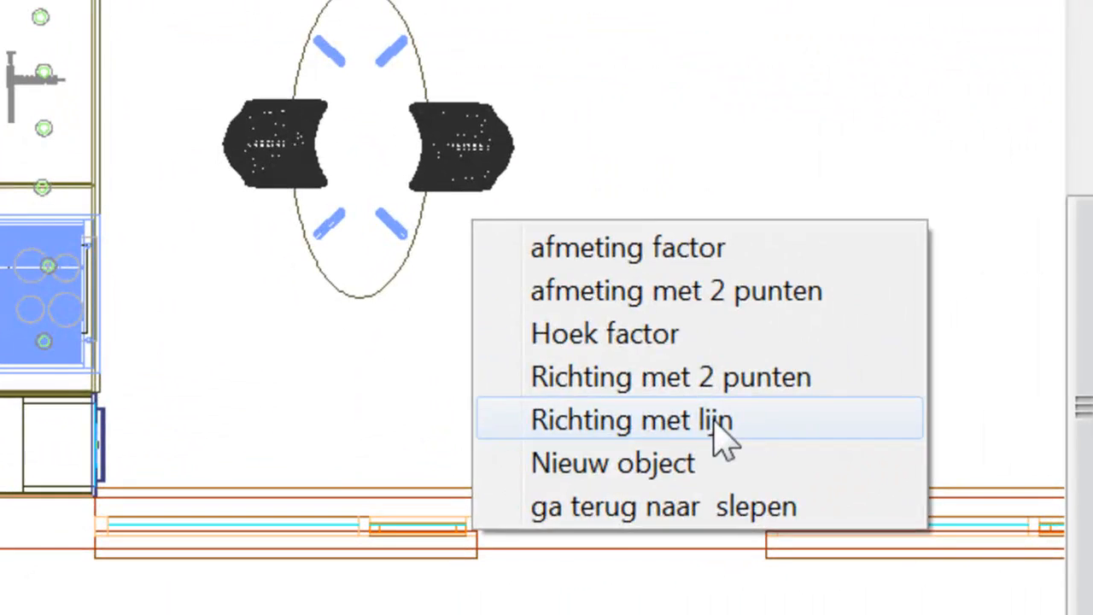
click(467, 519)
click(699, 496)
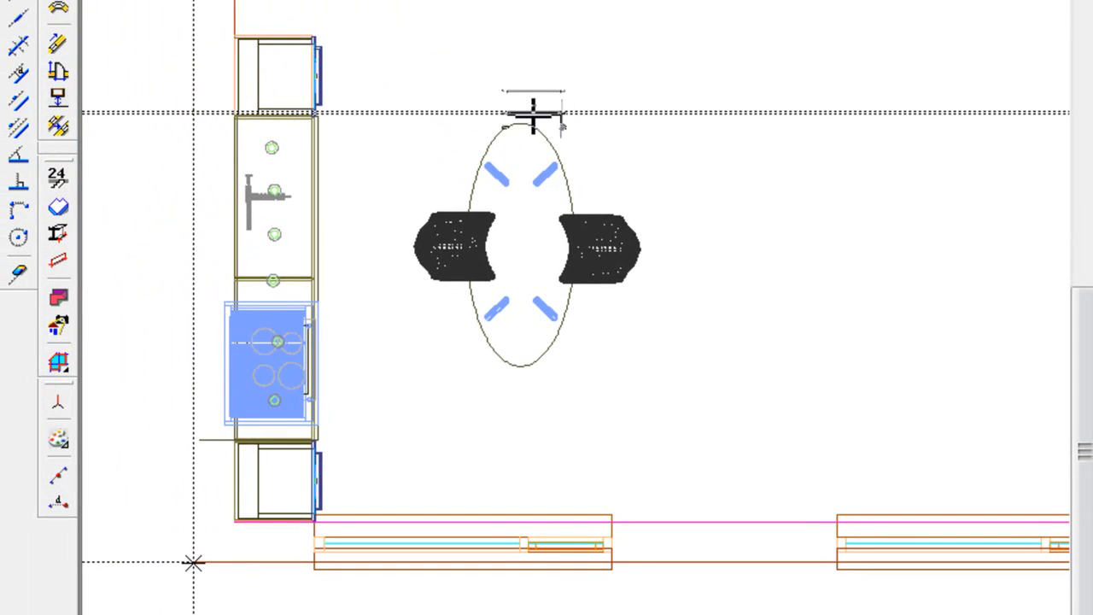
Step: Place the high chair at the upper end of the oval table facing it, and orbit the interior view to a higher, closer angle
click(519, 112)
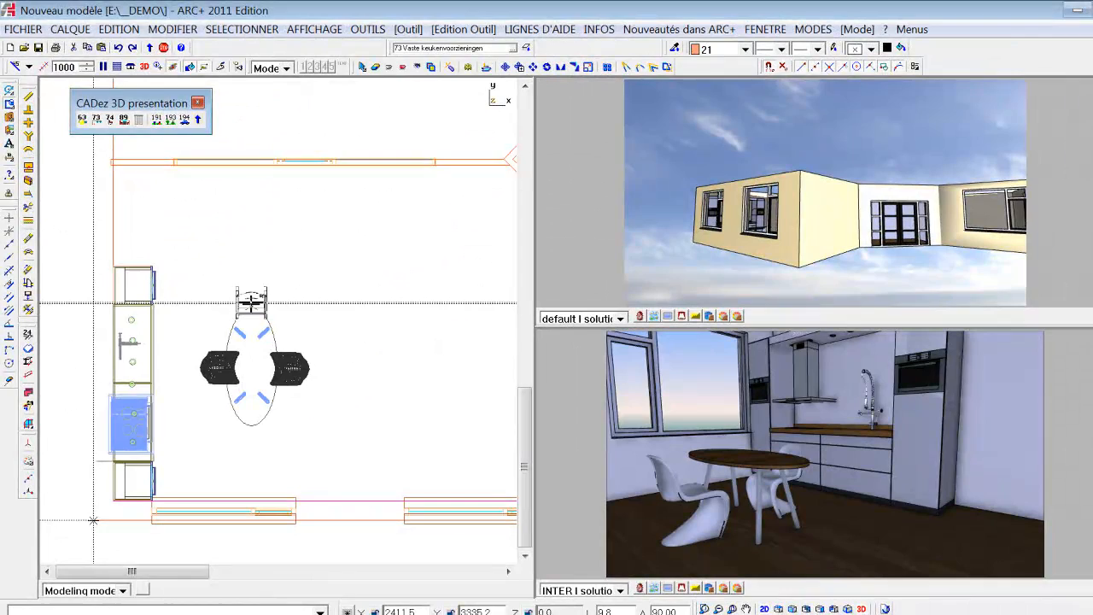
click(251, 303)
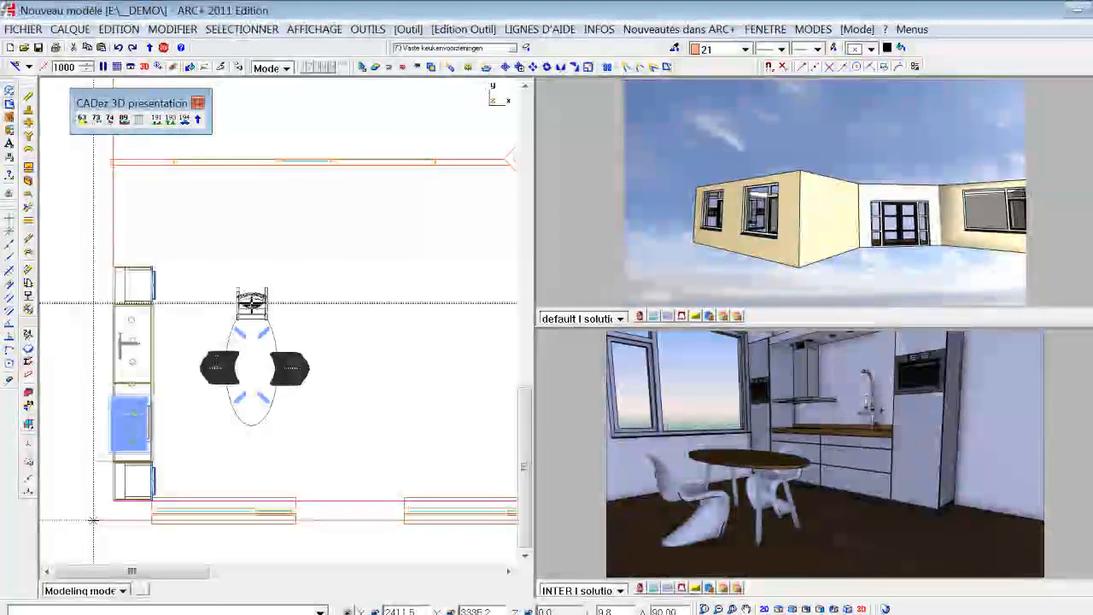
click(251, 303)
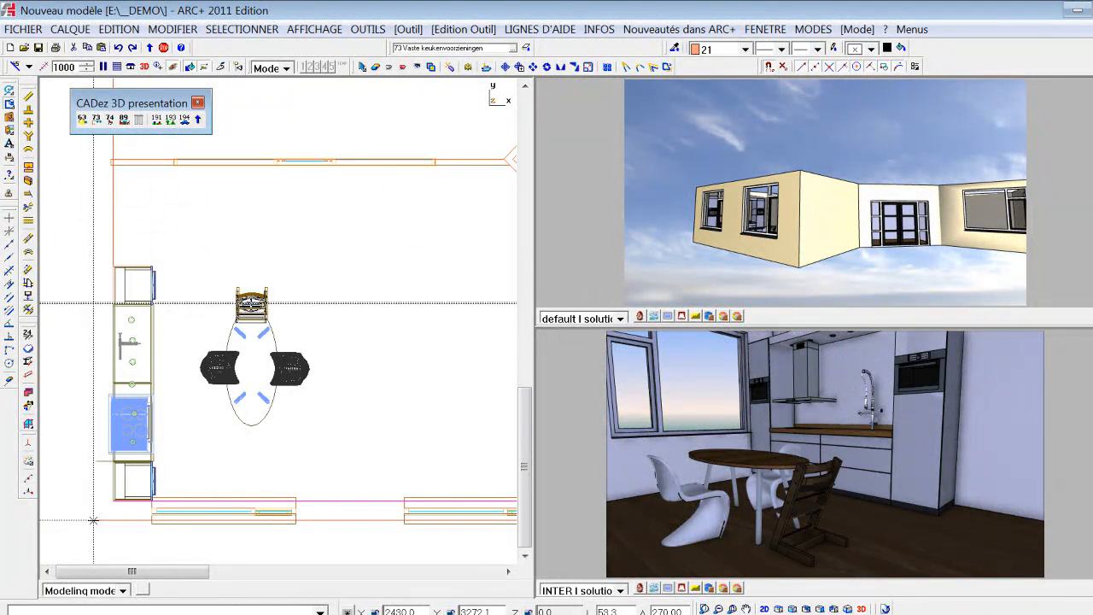
drag(752, 476, 782, 448)
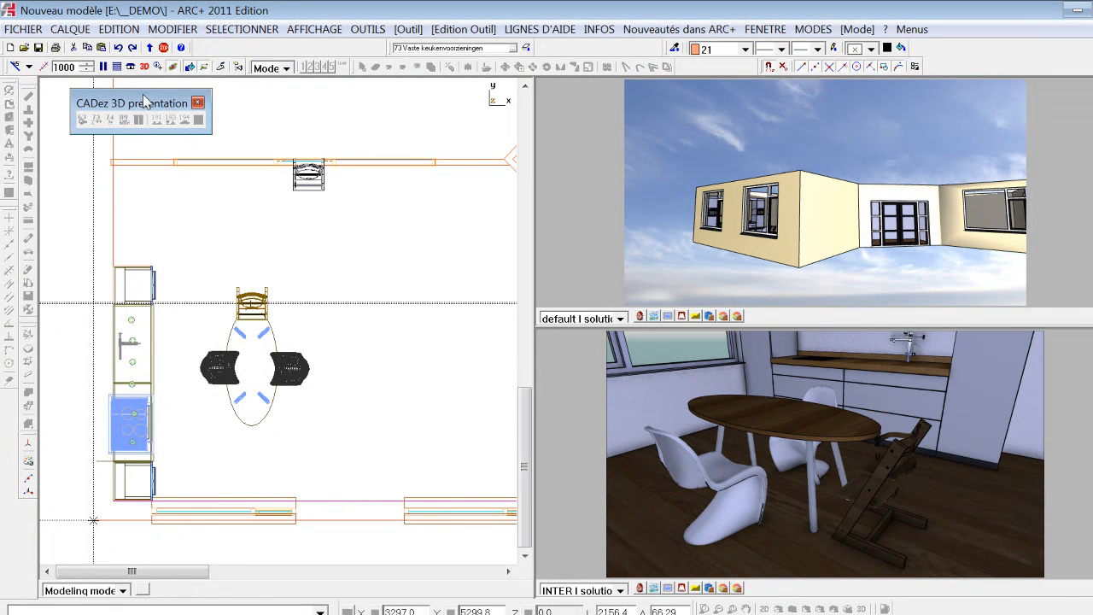
Step: Save the model as demo_batimat2011 in the __DEMO folder
click(38, 48)
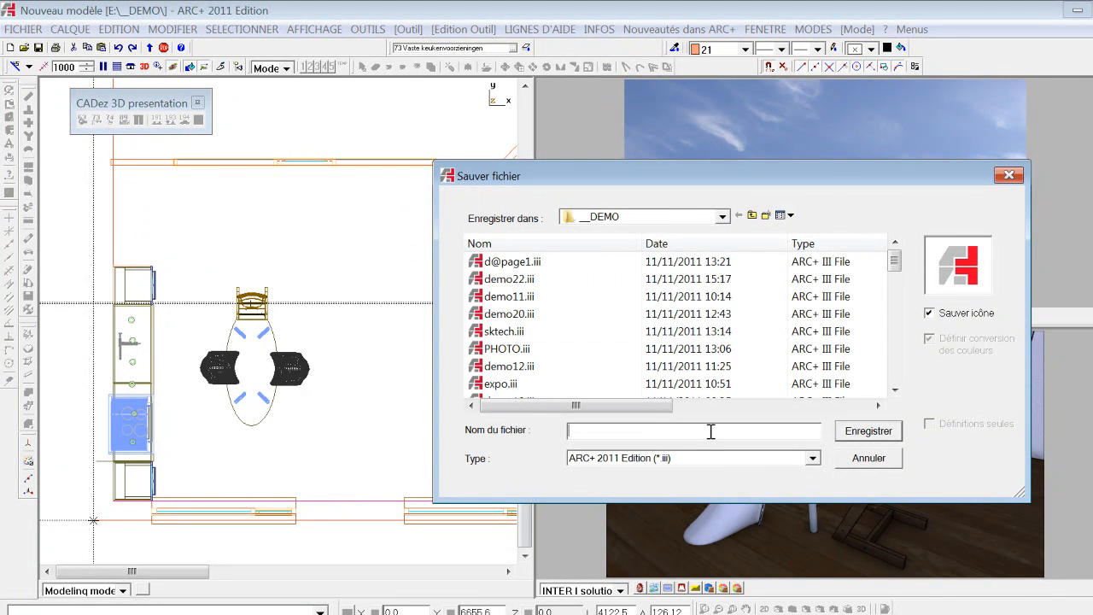
text(demo)
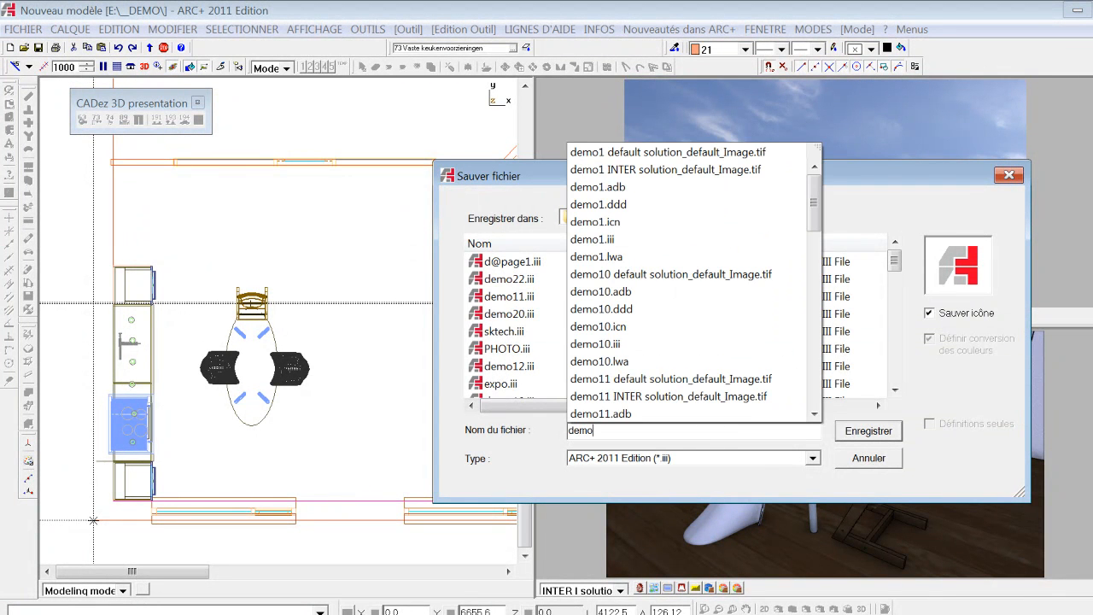
text(_batimat2011)
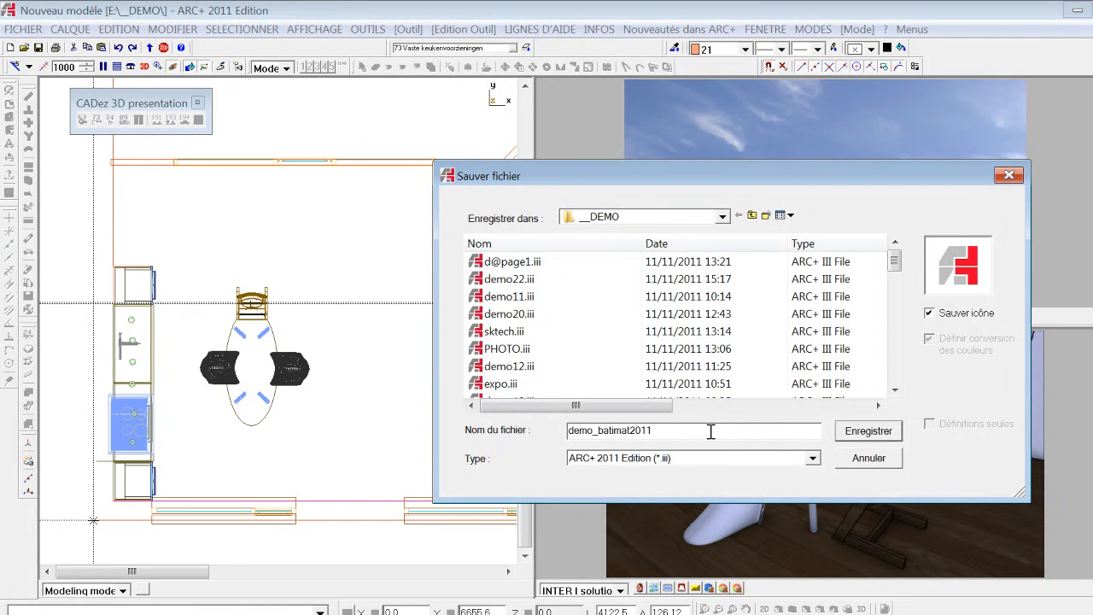
click(869, 432)
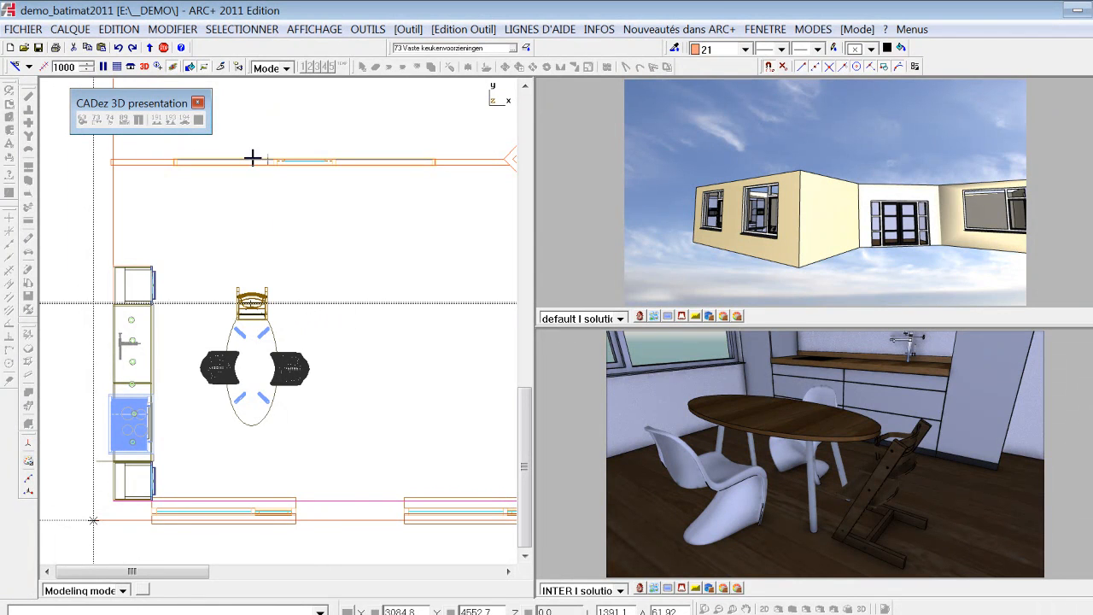
Step: Switch the workspace to the Render mode and frame the whole building with its camera in the plan view
click(274, 69)
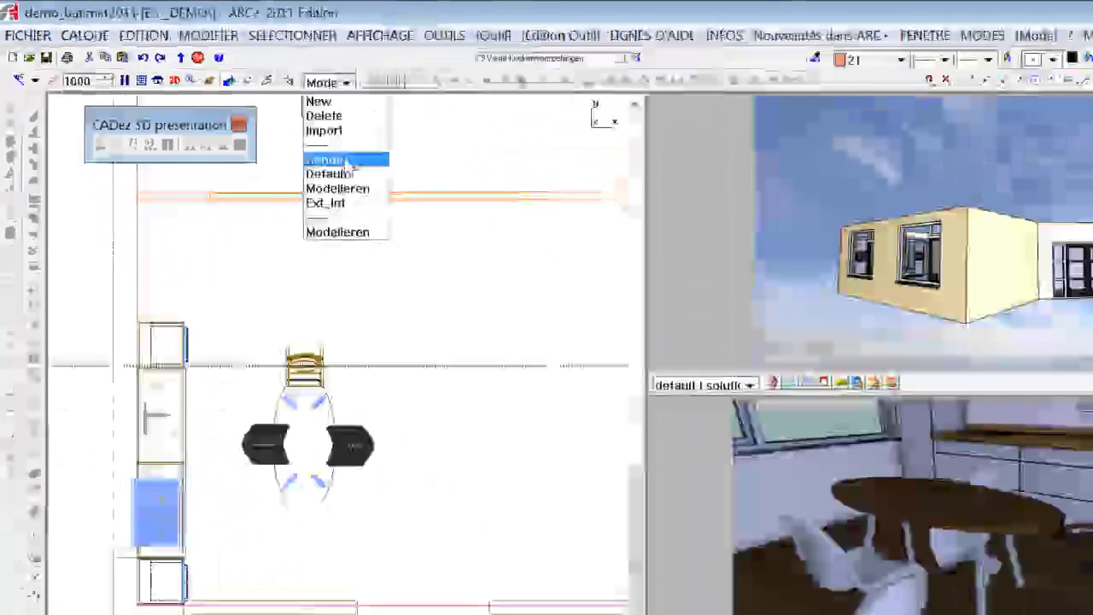
click(545, 256)
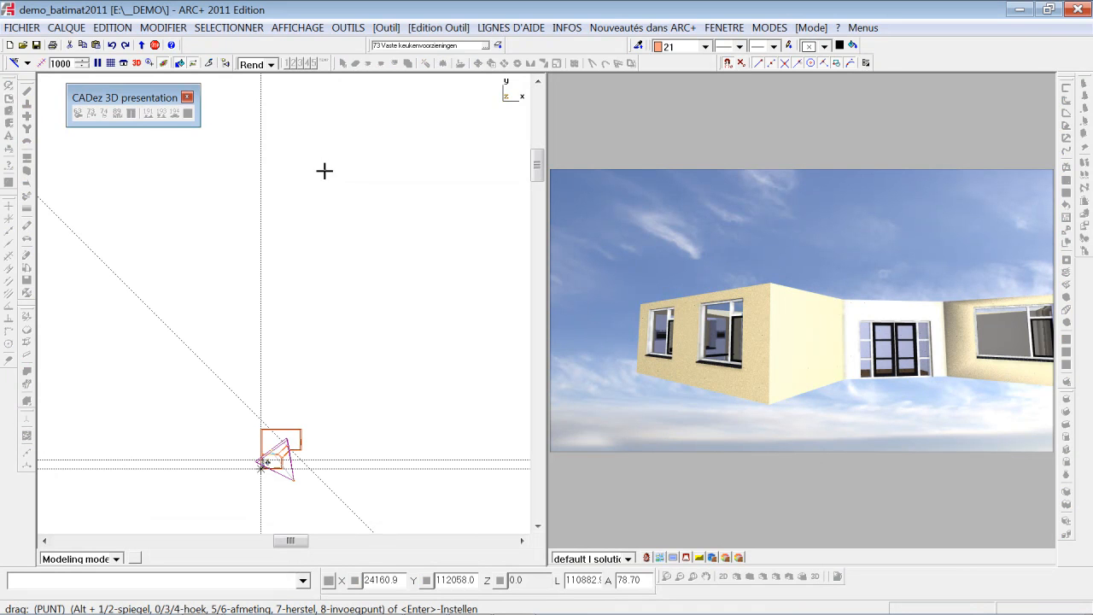
middle_drag(332, 472, 288, 268)
scroll(284, 270, up, 8)
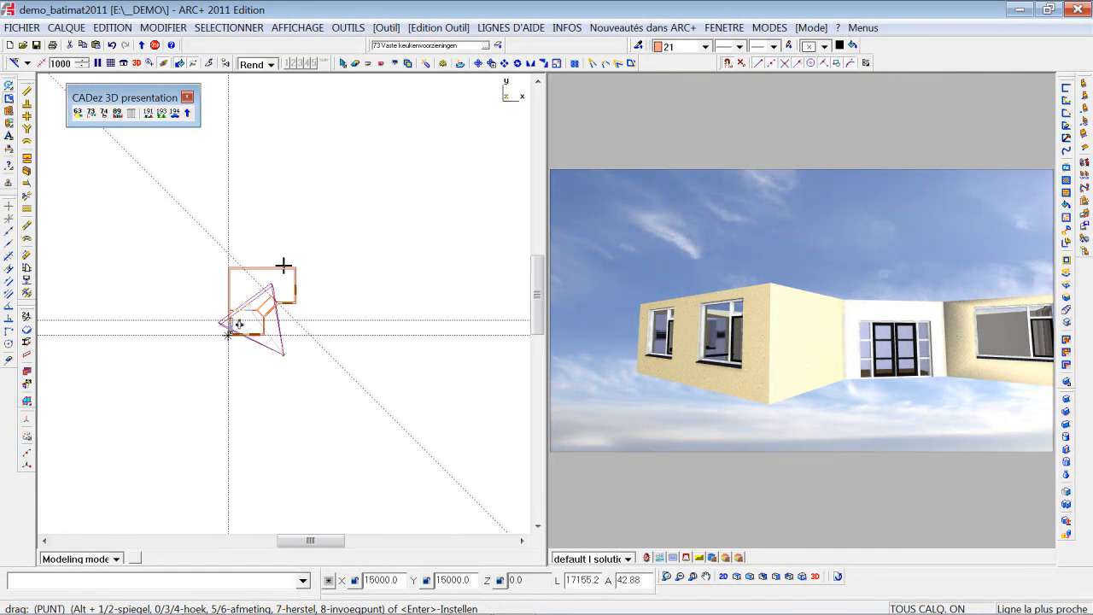
middle_drag(279, 322, 303, 171)
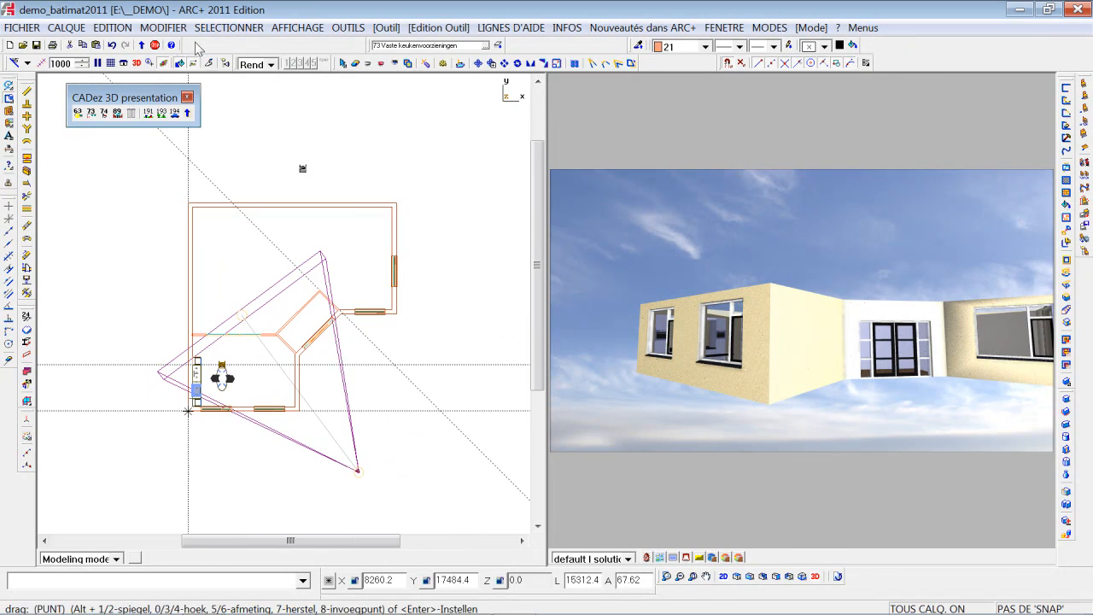